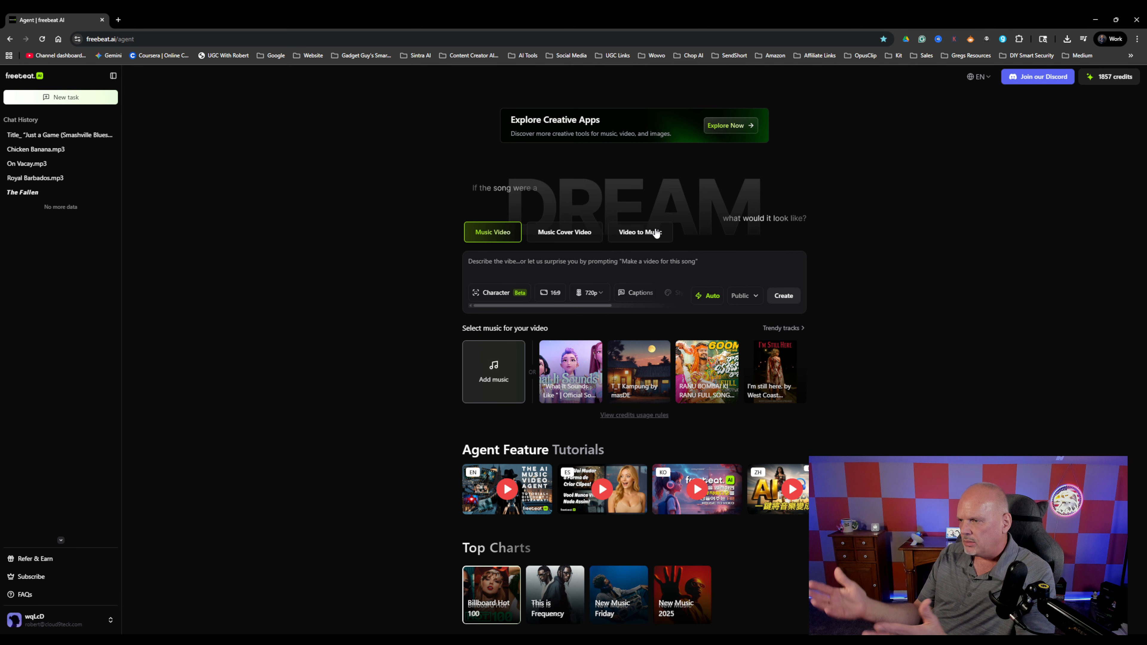
# Upload the Snowfall Serenade (1).mp3 file as the music for the music video.
pyautogui.click(496, 374)
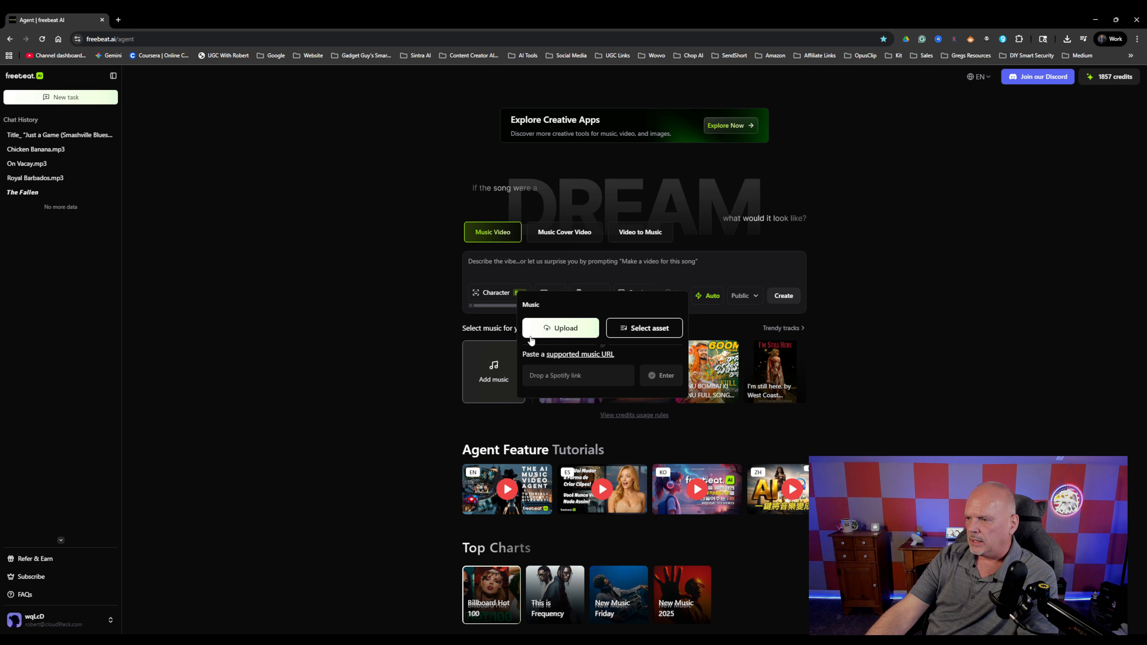
pyautogui.click(559, 333)
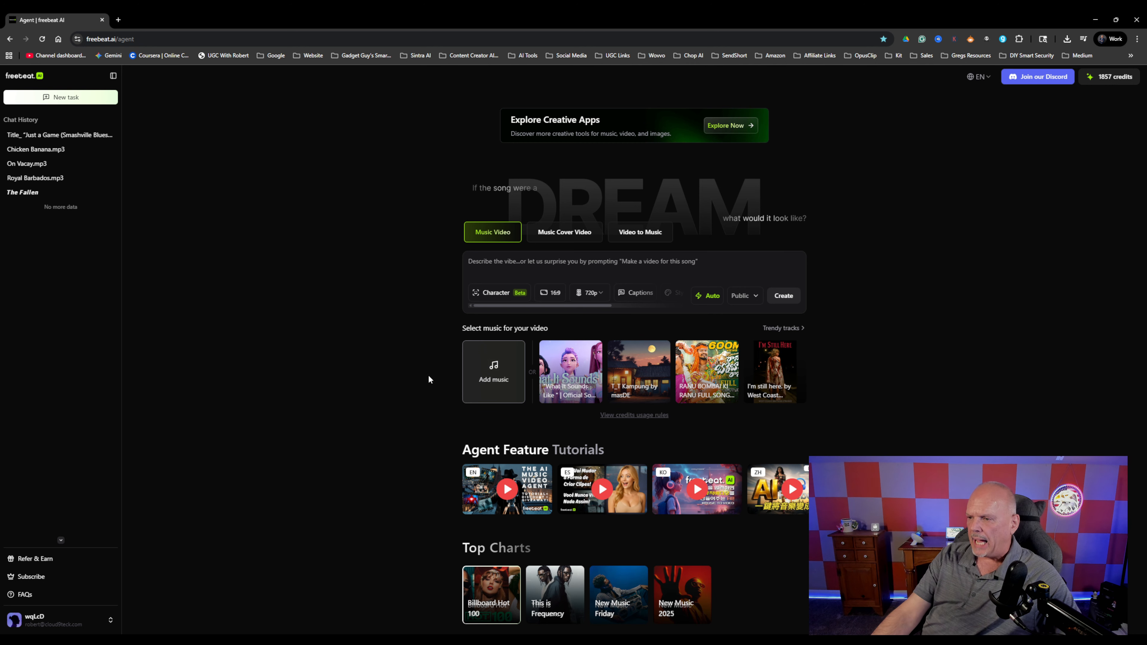
pyautogui.click(494, 371)
pyautogui.click(558, 329)
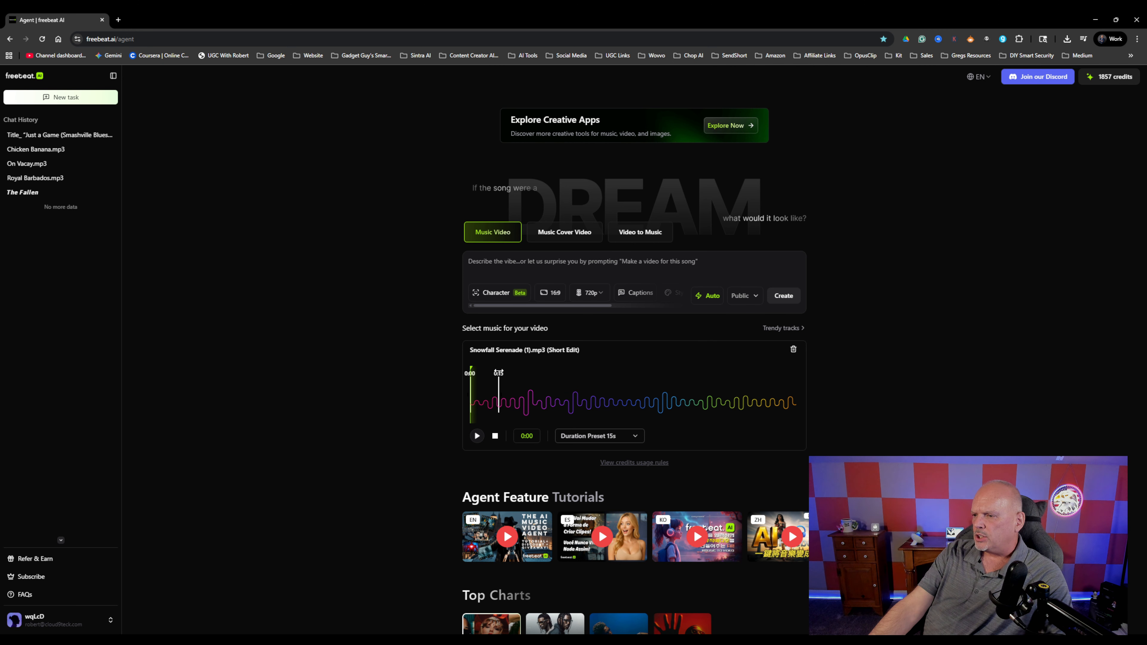
# Play the song to find a suitable end point, then trim the music selection to run from 0:00 to 0:52.
pyautogui.moveTo(499, 375); pyautogui.dragTo(612, 374)
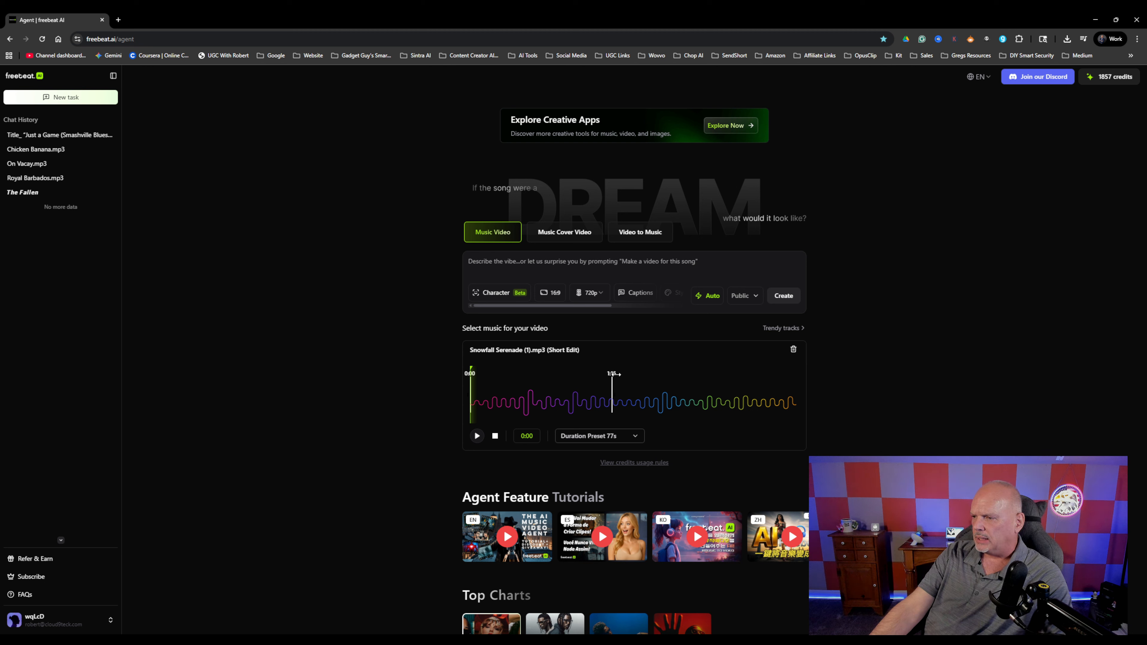
pyautogui.moveTo(609, 374); pyautogui.dragTo(623, 374)
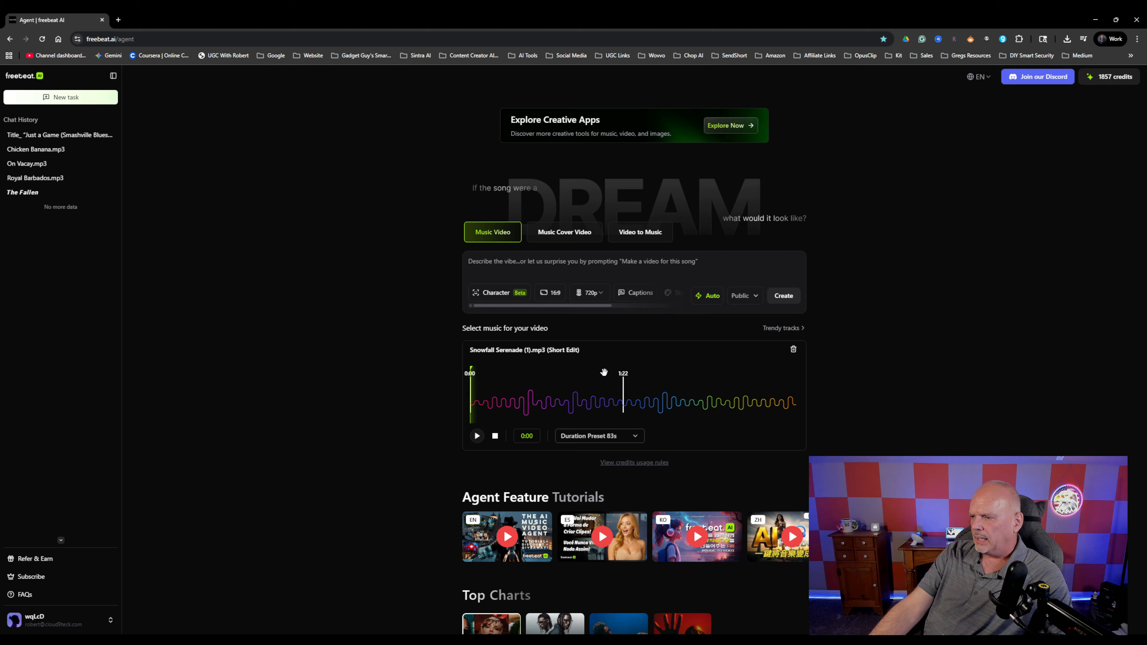
pyautogui.click(477, 436)
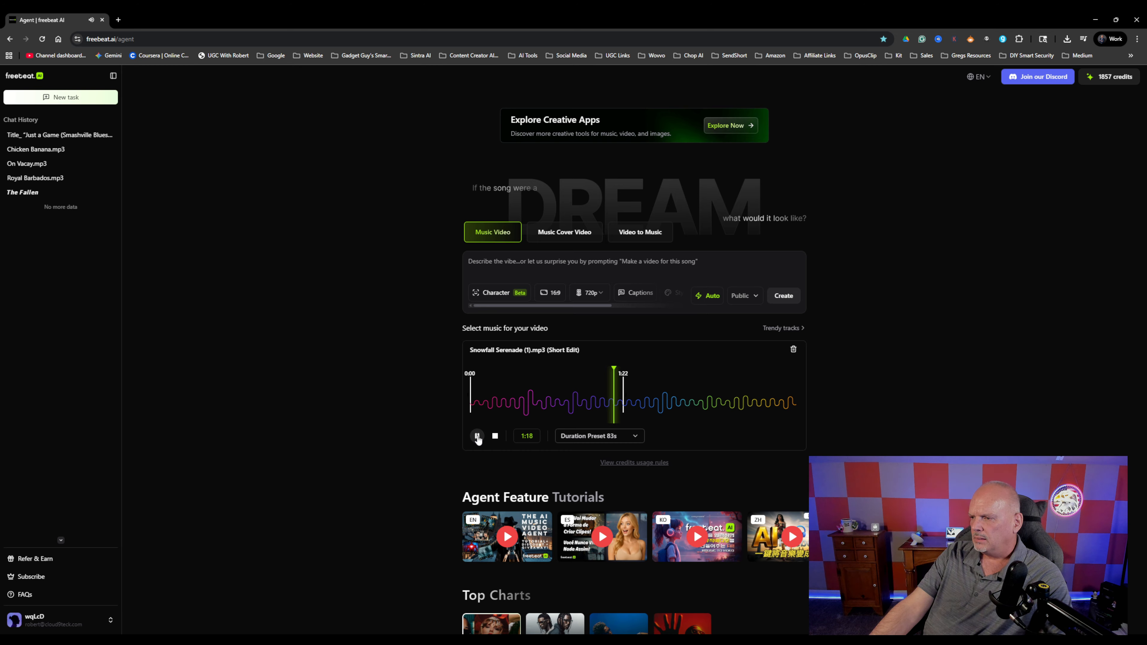
pyautogui.click(477, 435)
pyautogui.click(568, 398)
pyautogui.moveTo(624, 368); pyautogui.dragTo(568, 376)
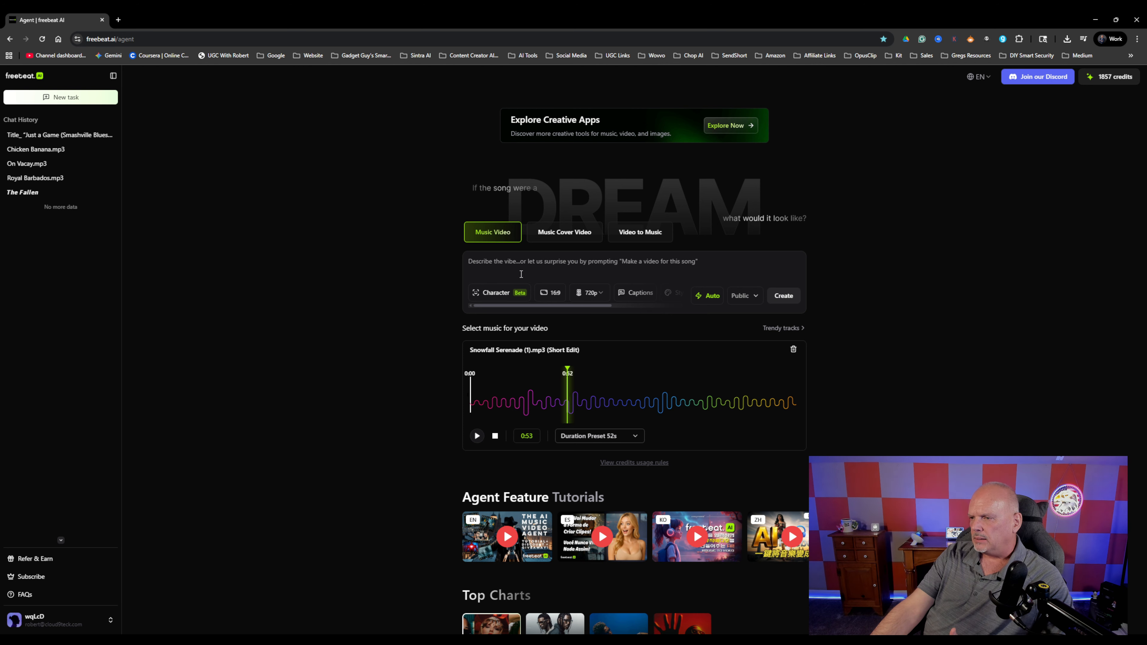
# Examine the available character, aspect ratio, resolution and caption style options for the video.
pyautogui.click(495, 294)
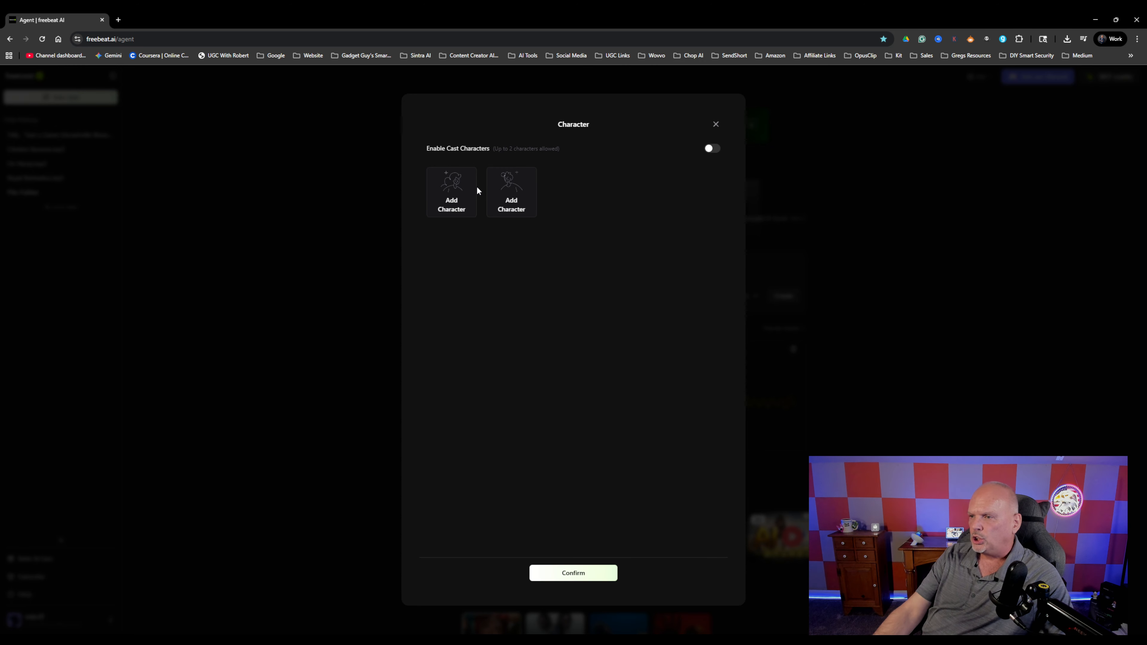
pyautogui.click(716, 125)
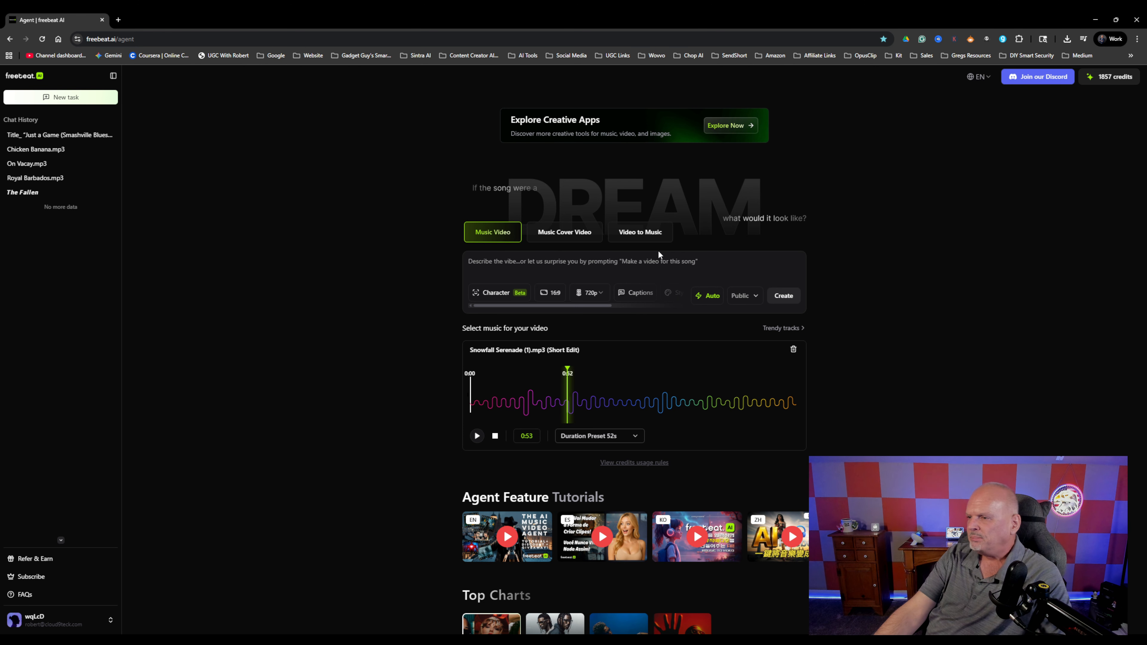
pyautogui.click(552, 293)
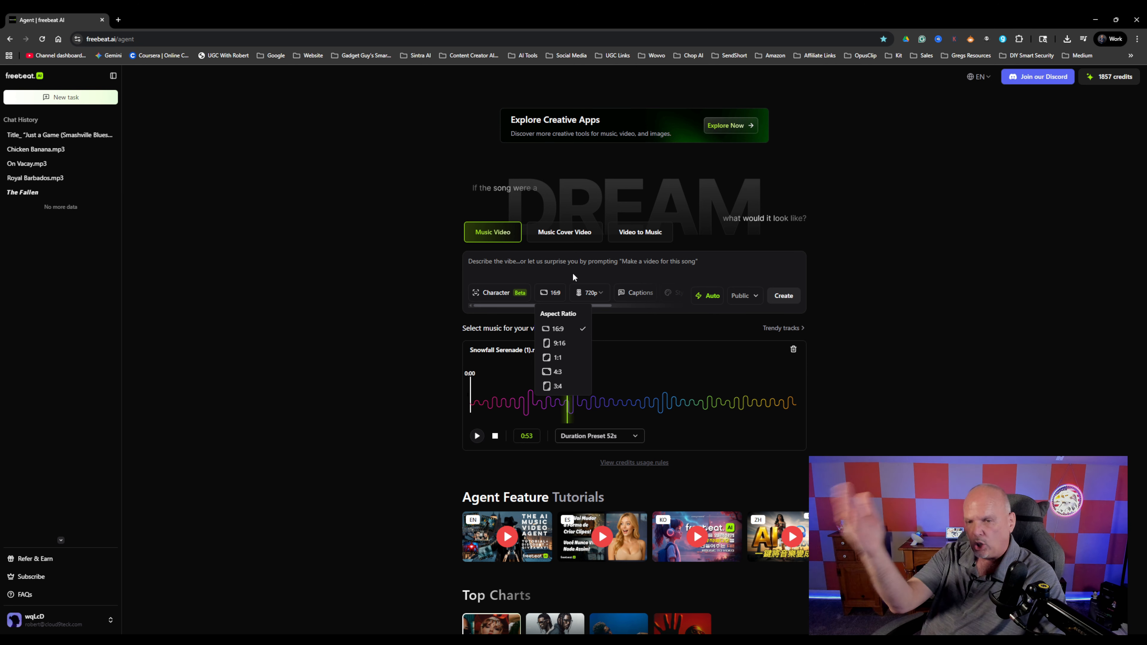
pyautogui.click(595, 293)
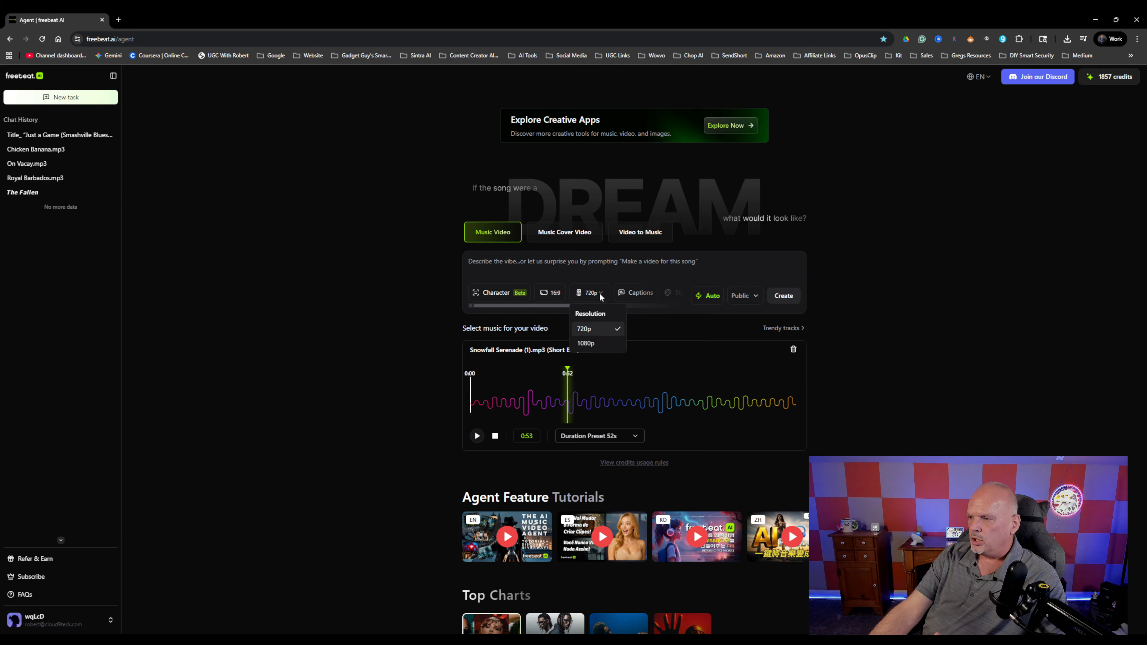
pyautogui.click(617, 268)
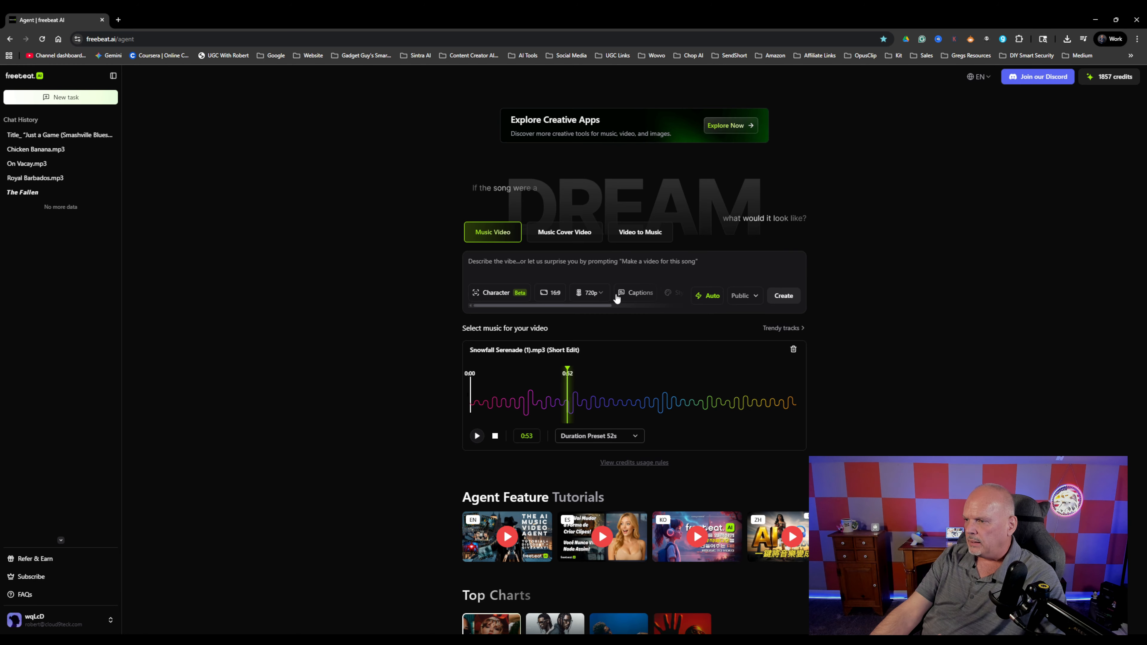
pyautogui.click(635, 293)
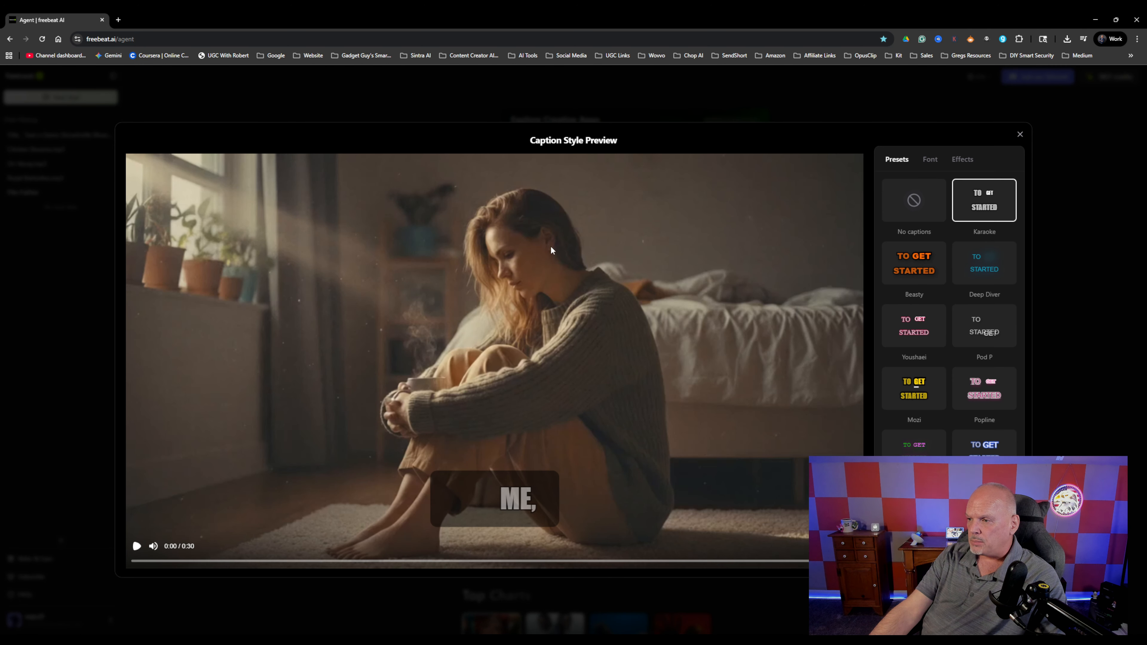
pyautogui.click(1020, 134)
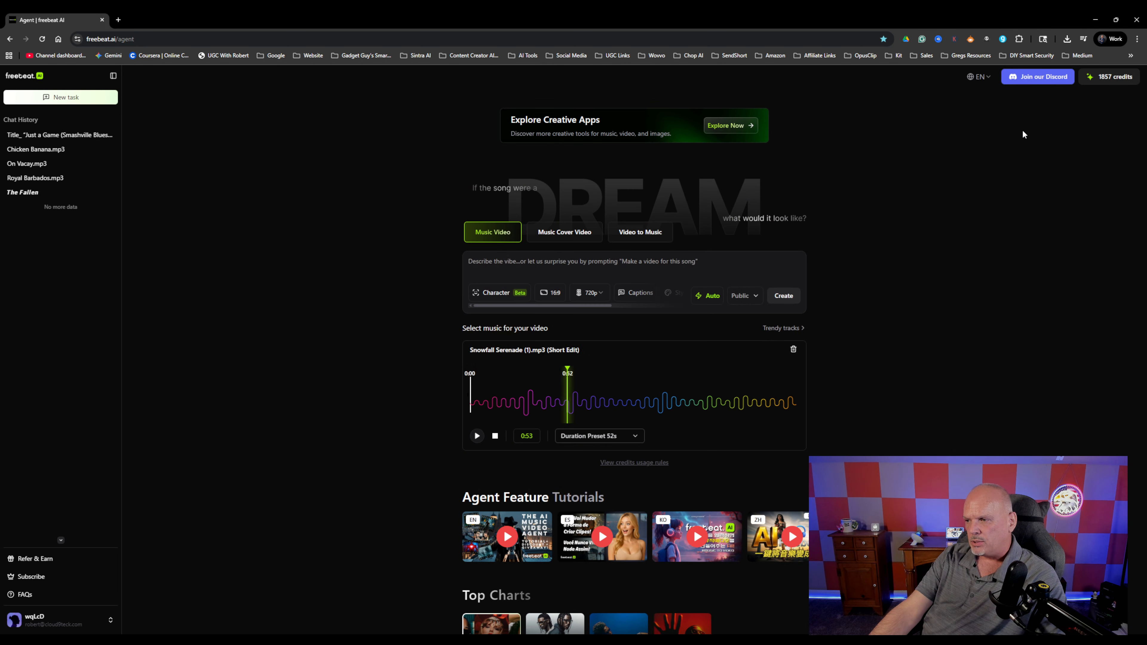
# Apply the Bubble-Gum Punk video style and check the watermark removal setting.
pyautogui.moveTo(566, 306); pyautogui.dragTo(634, 302)
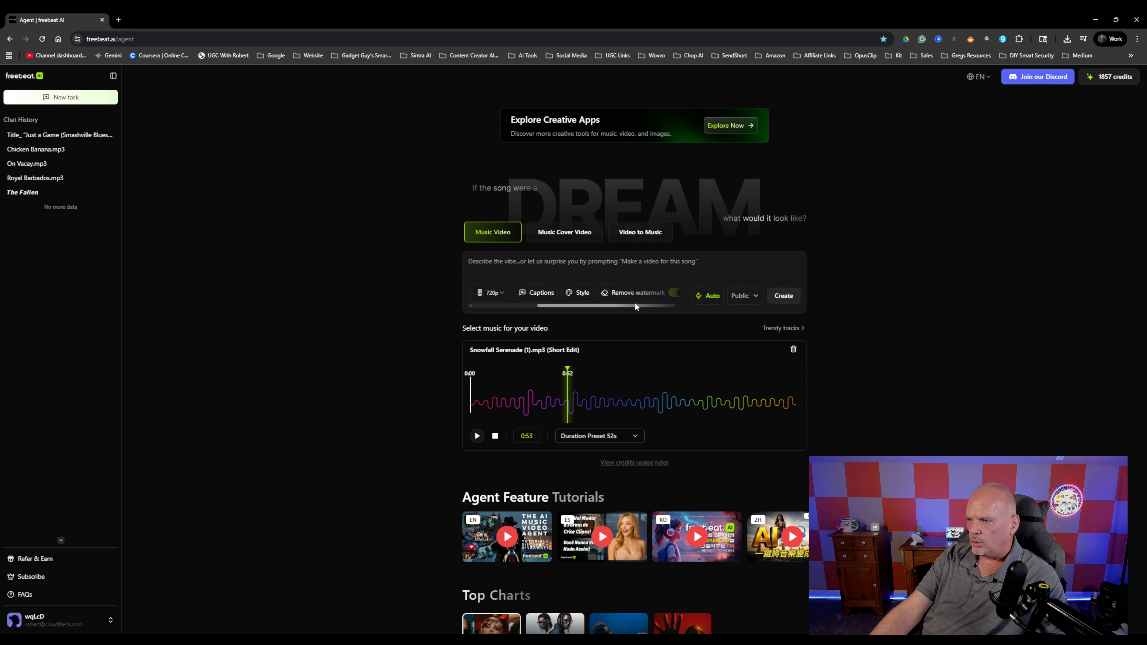
pyautogui.click(577, 292)
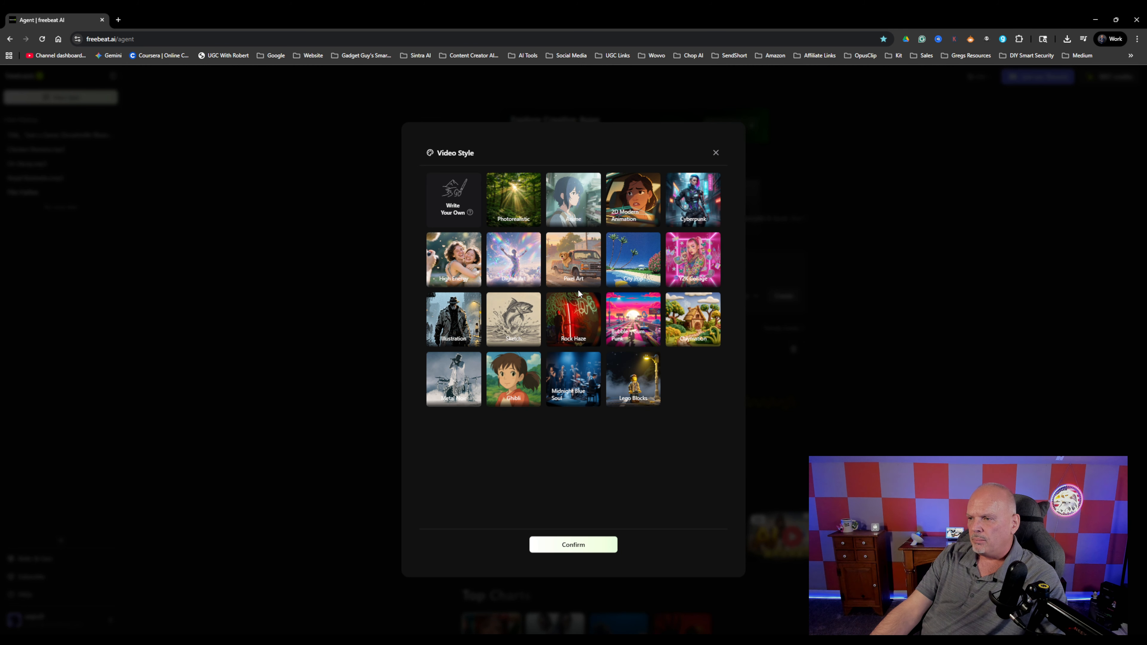
pyautogui.click(637, 323)
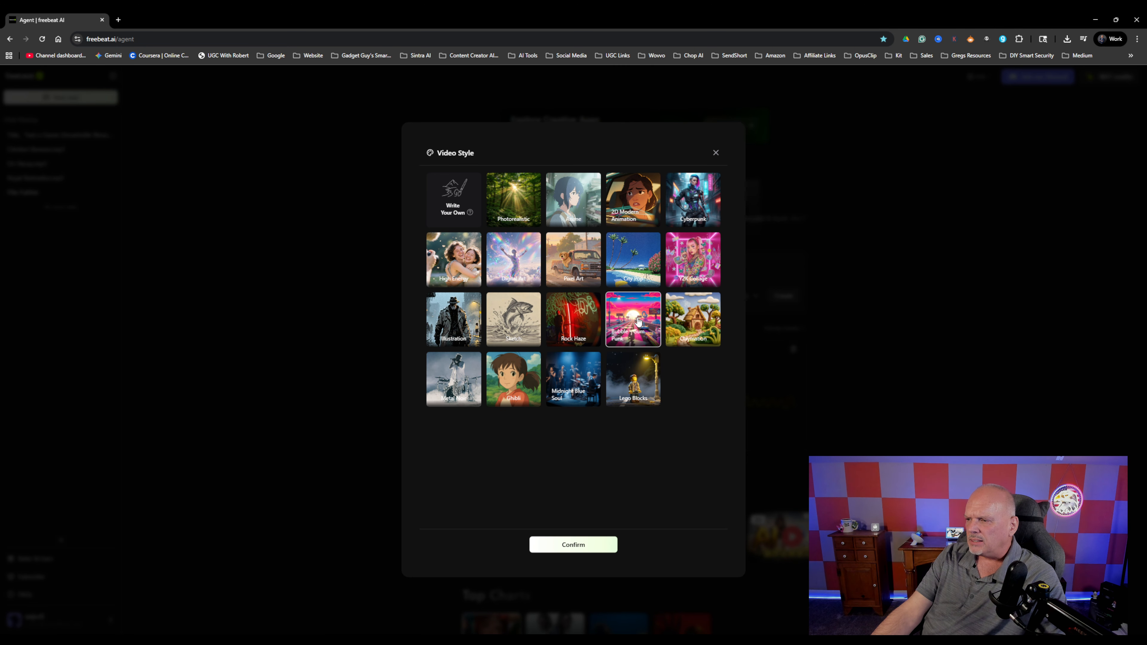
pyautogui.click(560, 547)
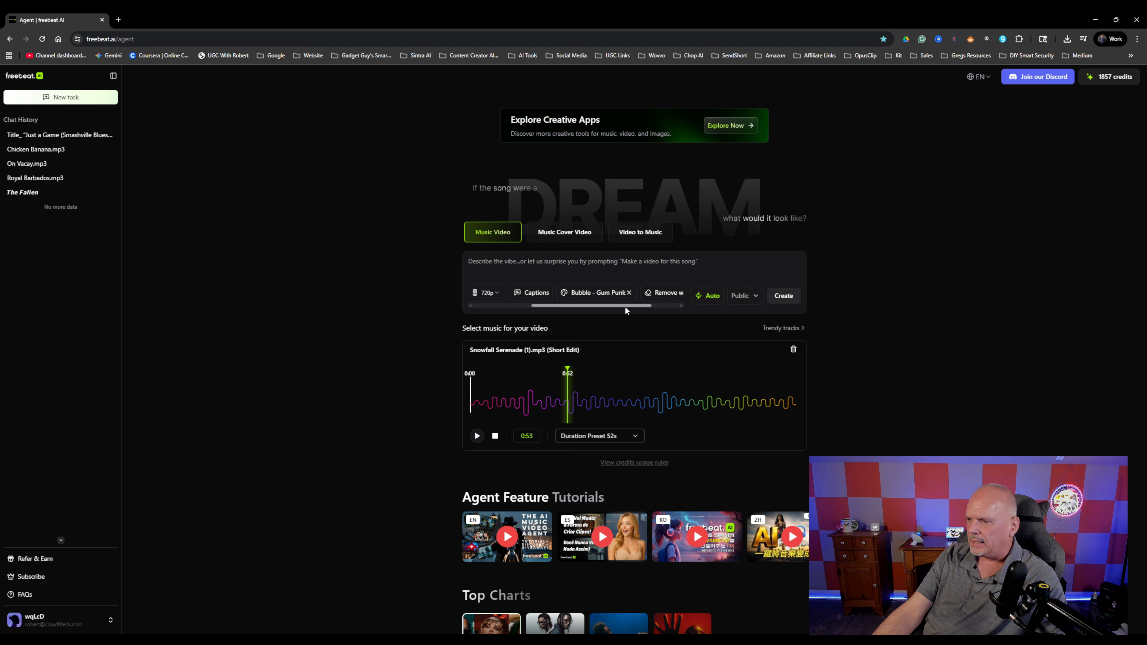
pyautogui.moveTo(622, 301); pyautogui.dragTo(672, 306)
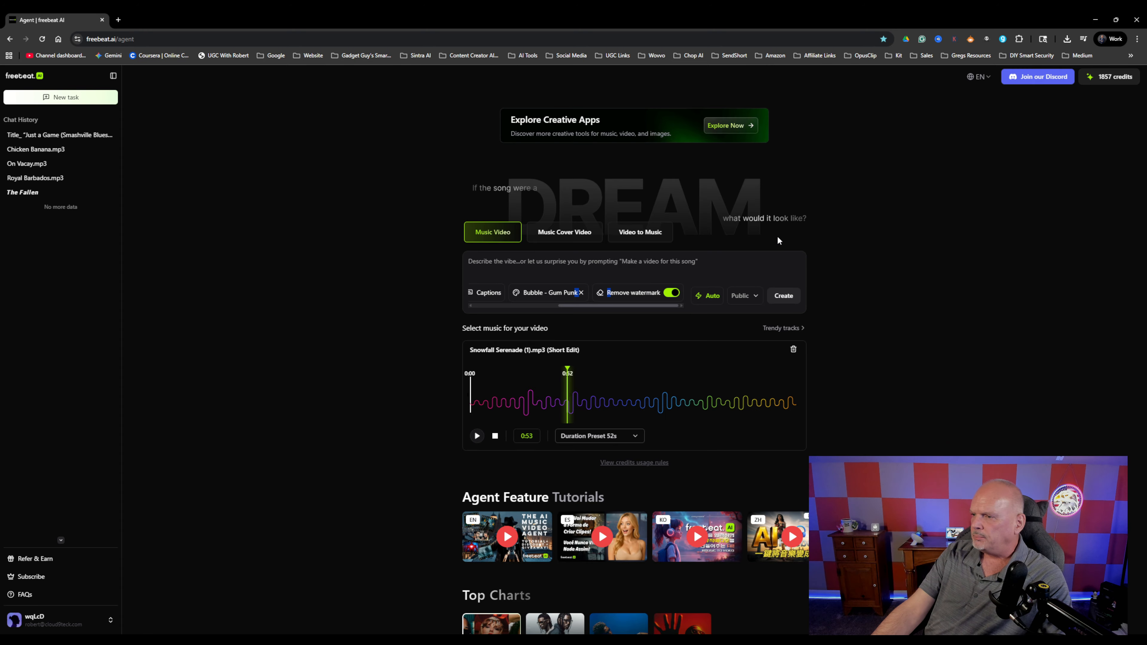
# Enter the prompt "Make a video for this song" and start generating the video, accepting its settings.
pyautogui.click(574, 264)
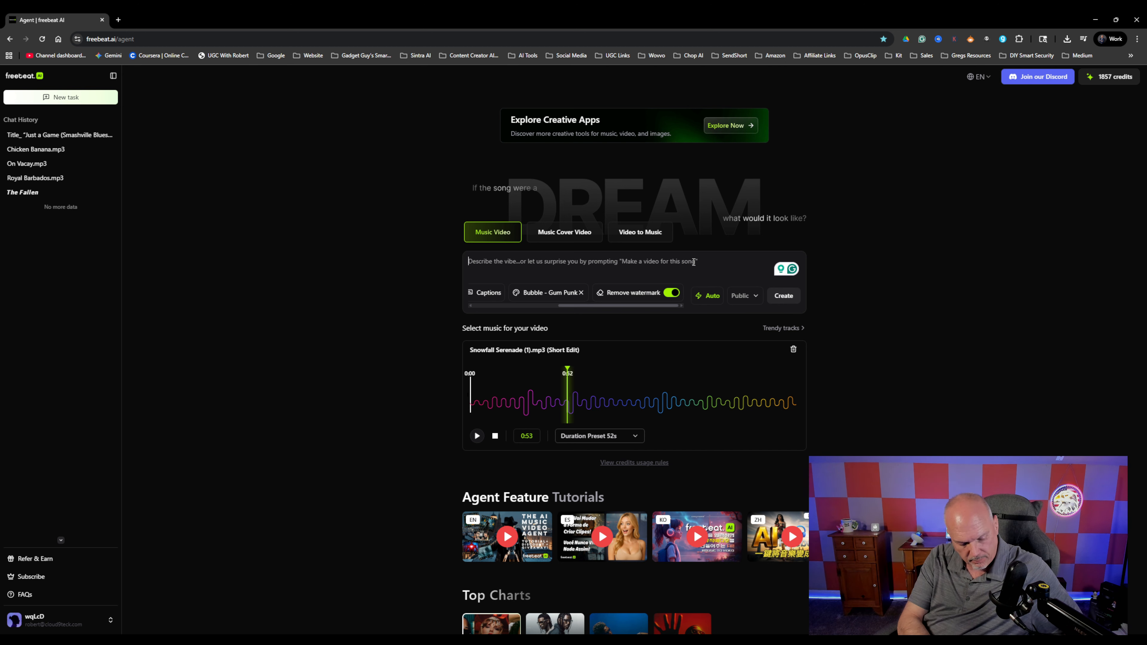
pyautogui.write('Make a video for this')
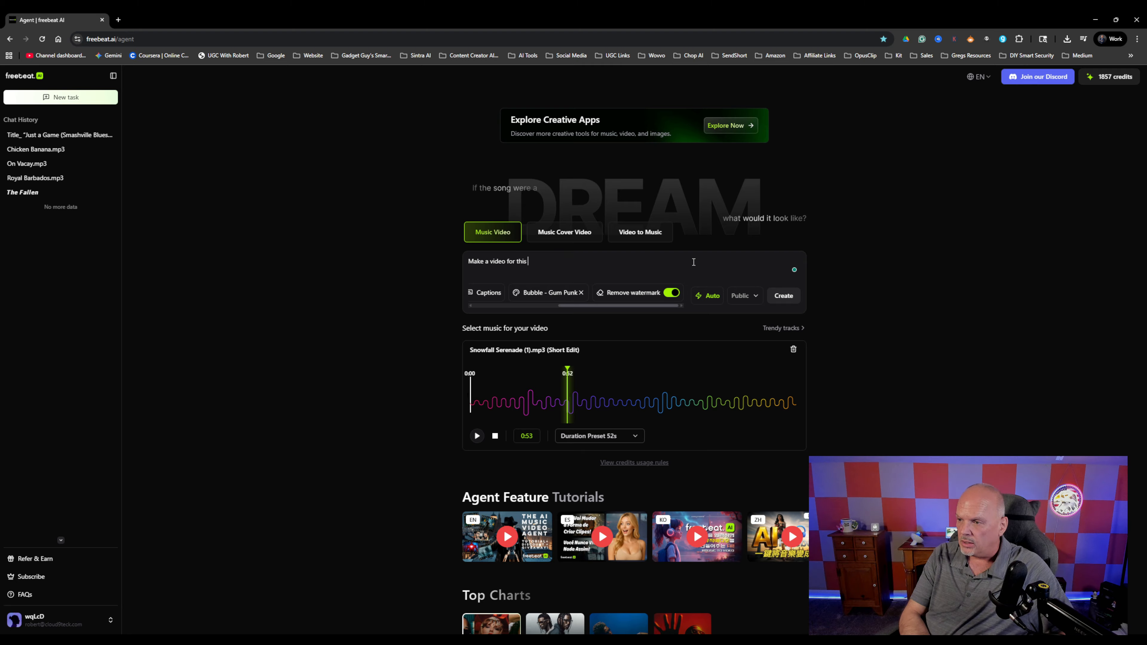
pyautogui.write(' song')
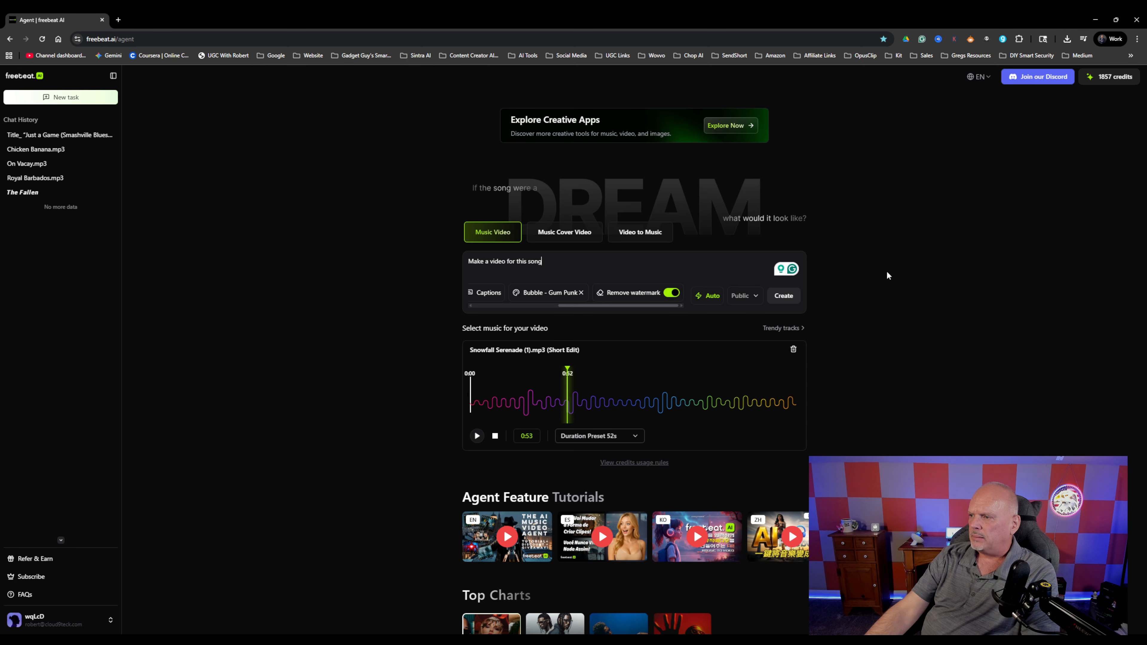
pyautogui.click(790, 296)
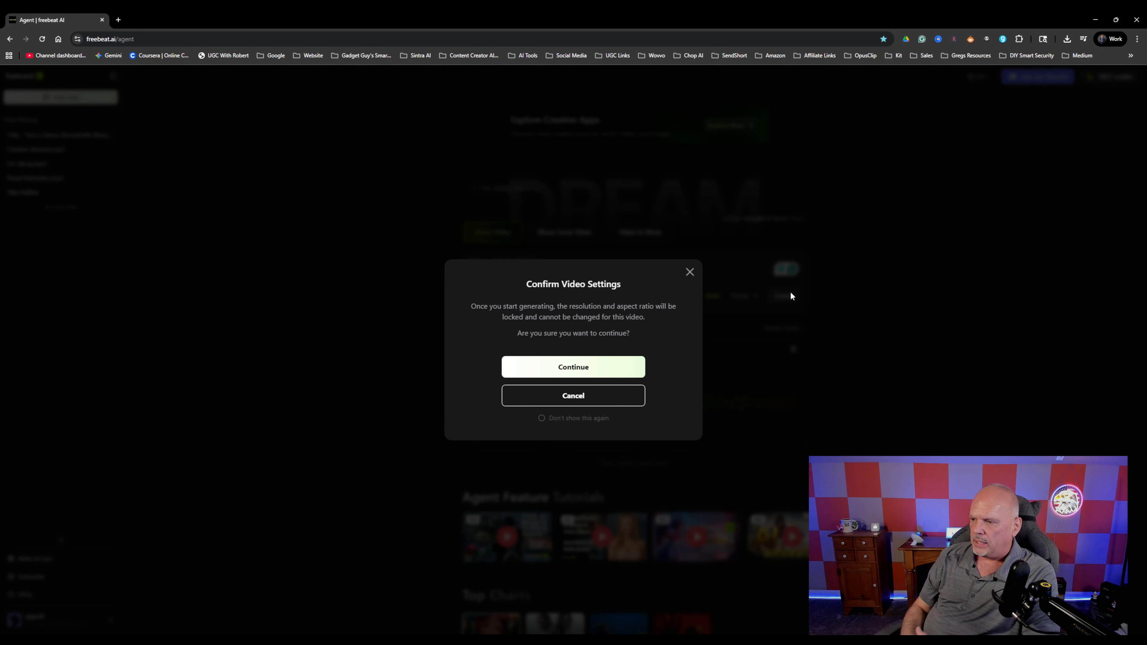
pyautogui.click(572, 368)
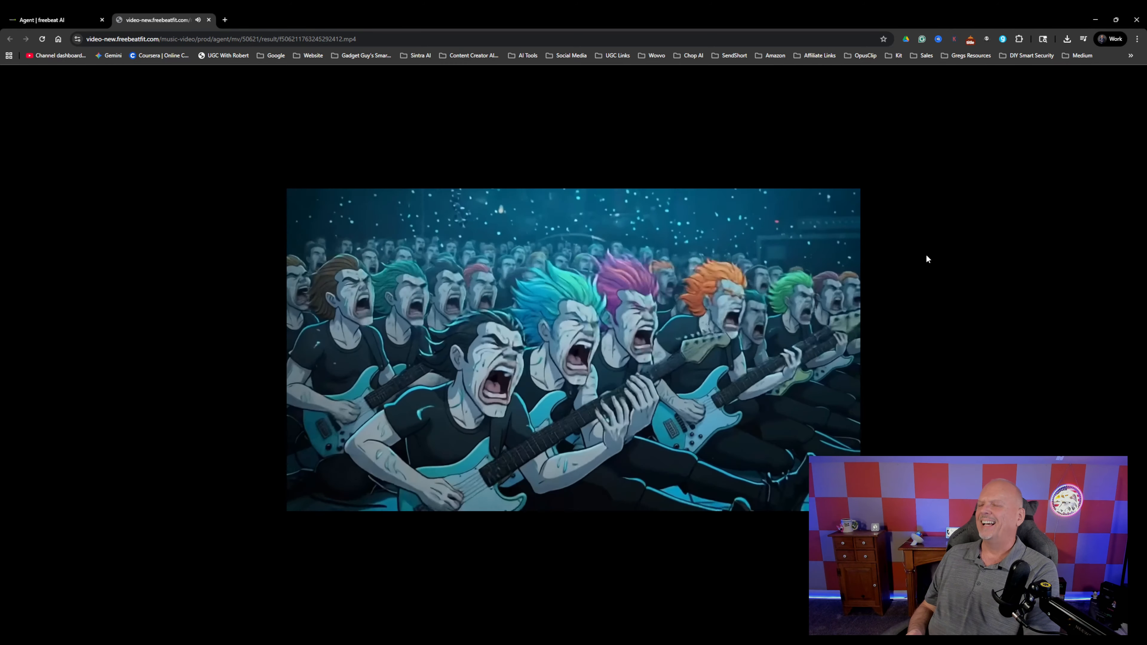
# Close the generated video's tab and upload Snowfall Serenade.mp3 as the music for another music video.
pyautogui.hotkey('ctrl', 'w')
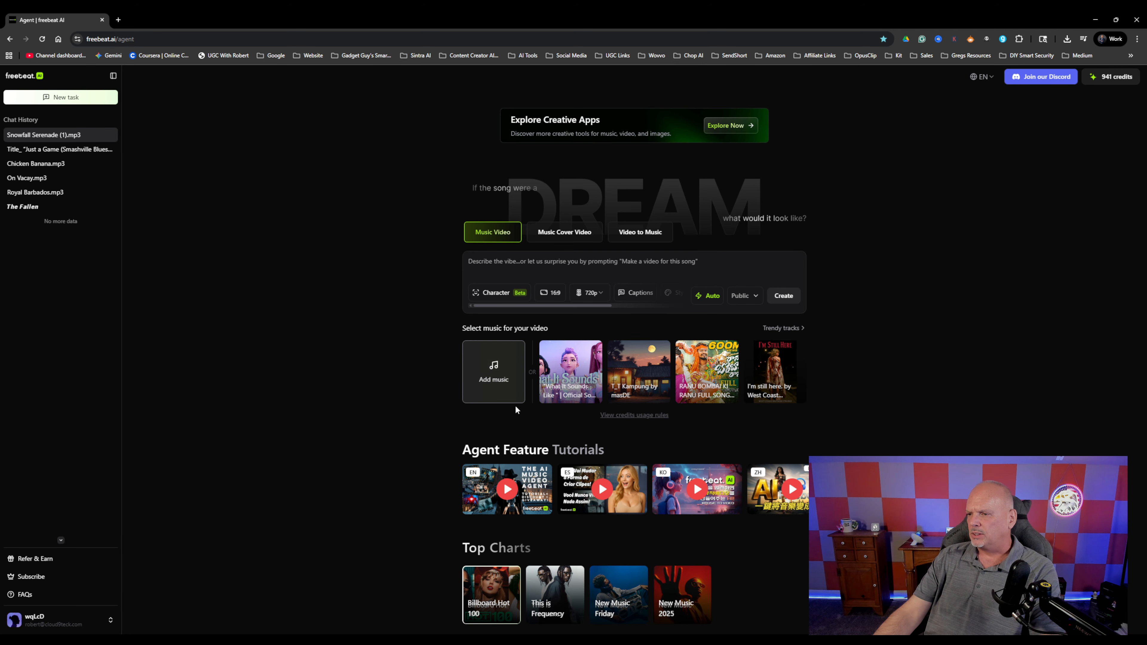
pyautogui.click(515, 391)
pyautogui.click(548, 329)
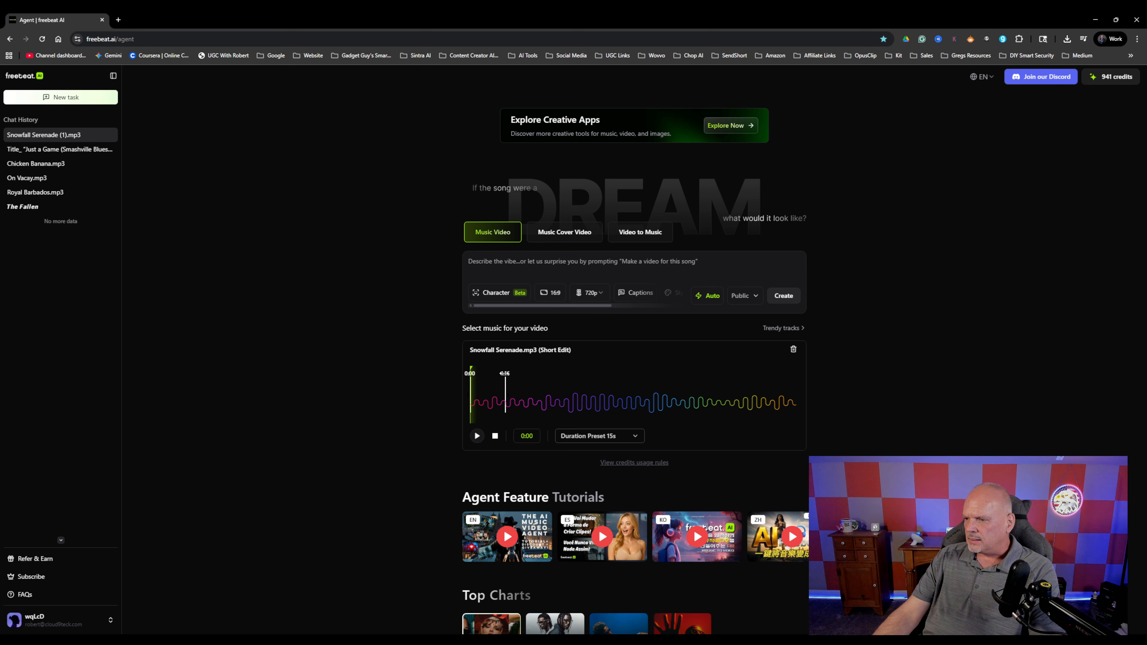
# Extend the song selection to run from 0:00 to 0:44, pausing playback at the end point.
pyautogui.moveTo(505, 373); pyautogui.dragTo(567, 373)
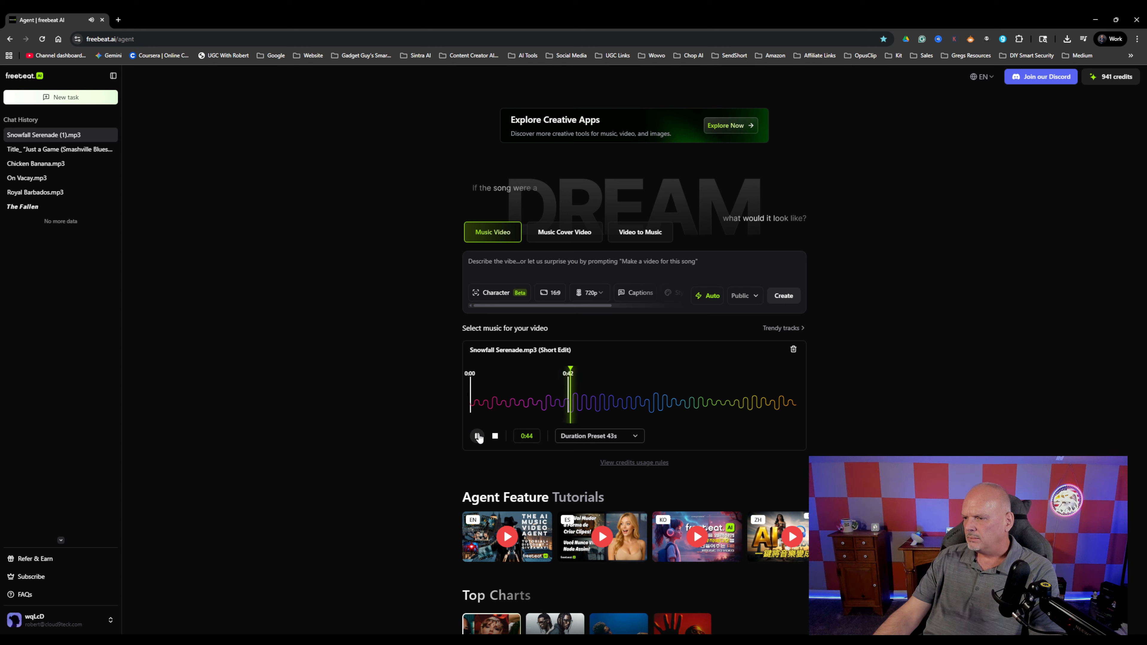
pyautogui.click(478, 436)
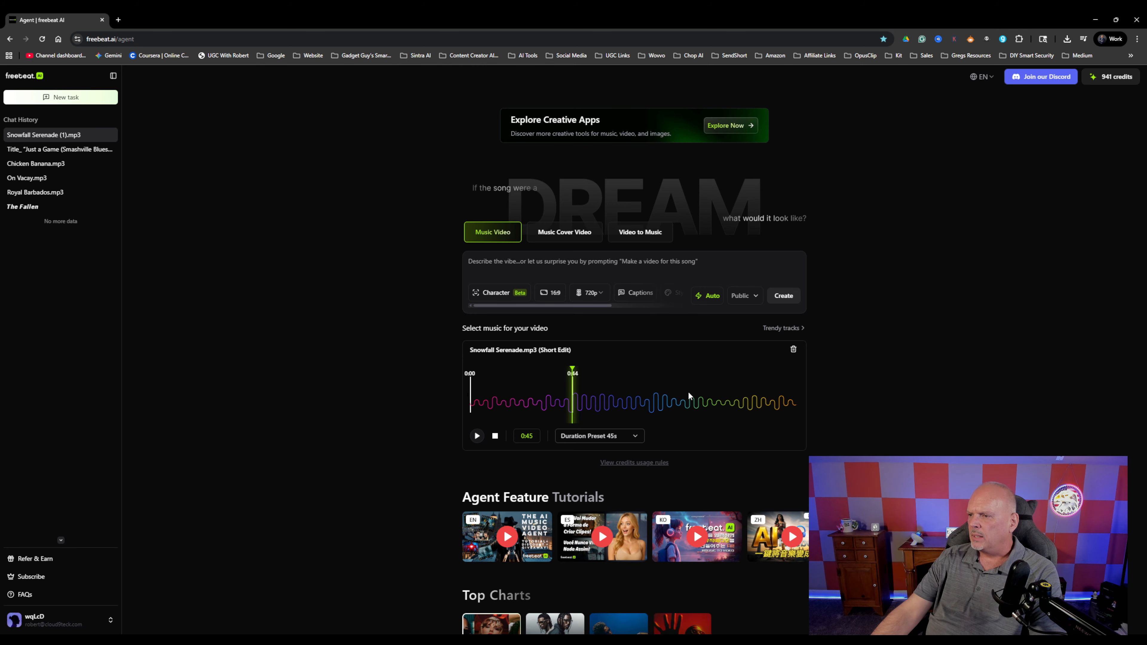
# Apply the Photorealistic video style and check the watermark removal setting for the second video.
pyautogui.hscroll(5, 564, 306)
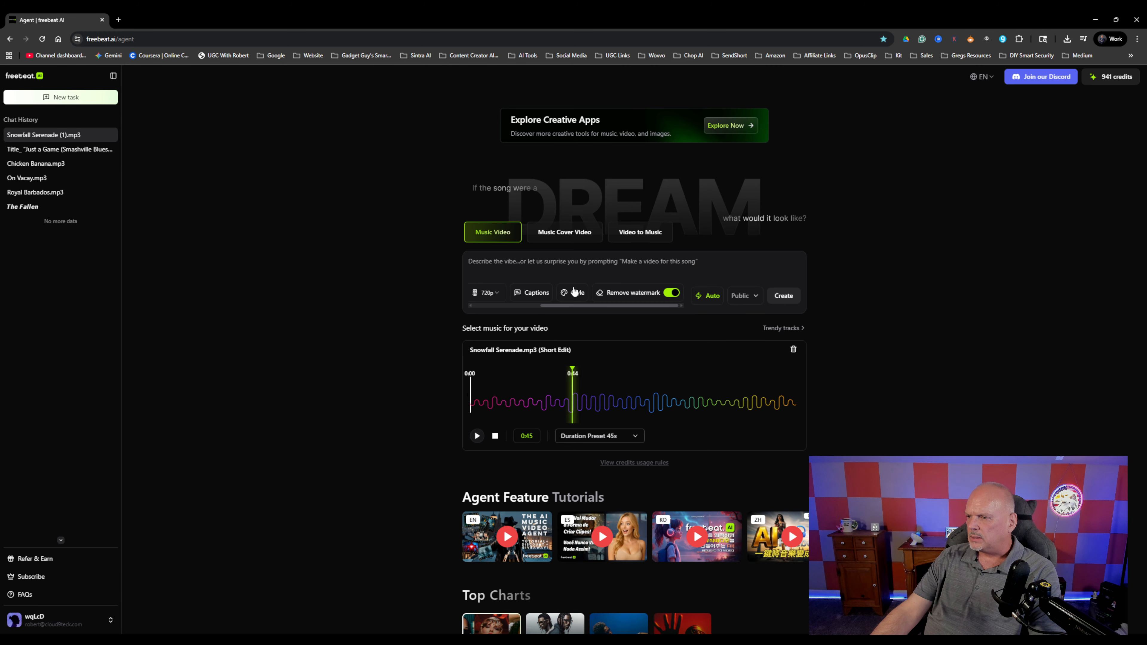
pyautogui.click(574, 293)
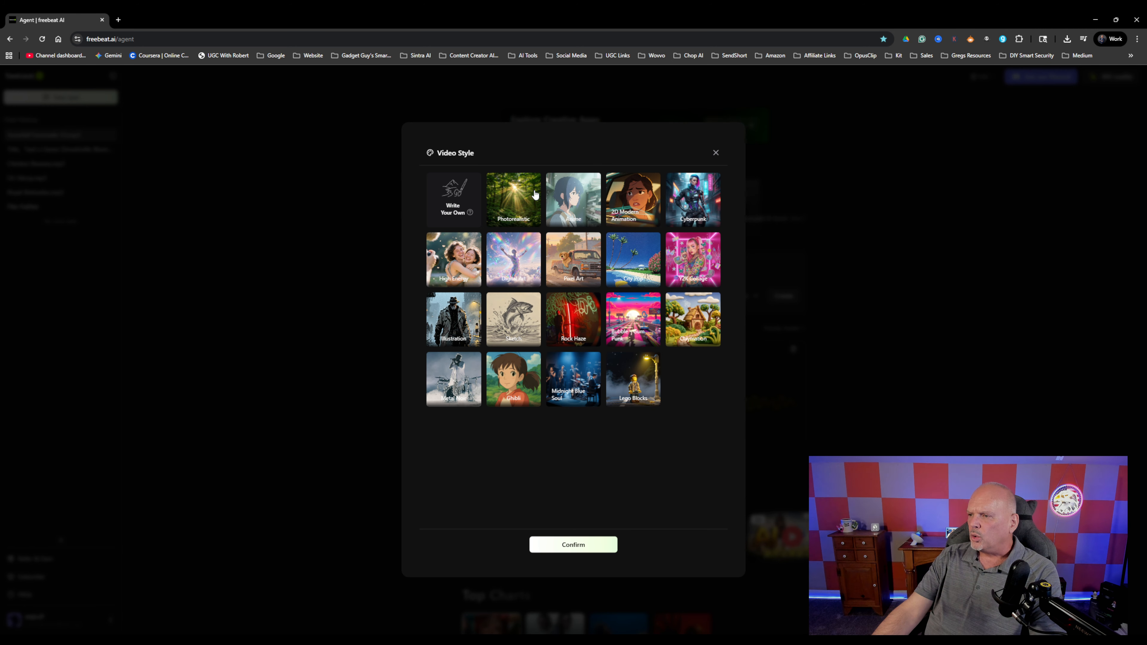
pyautogui.click(521, 197)
pyautogui.click(574, 546)
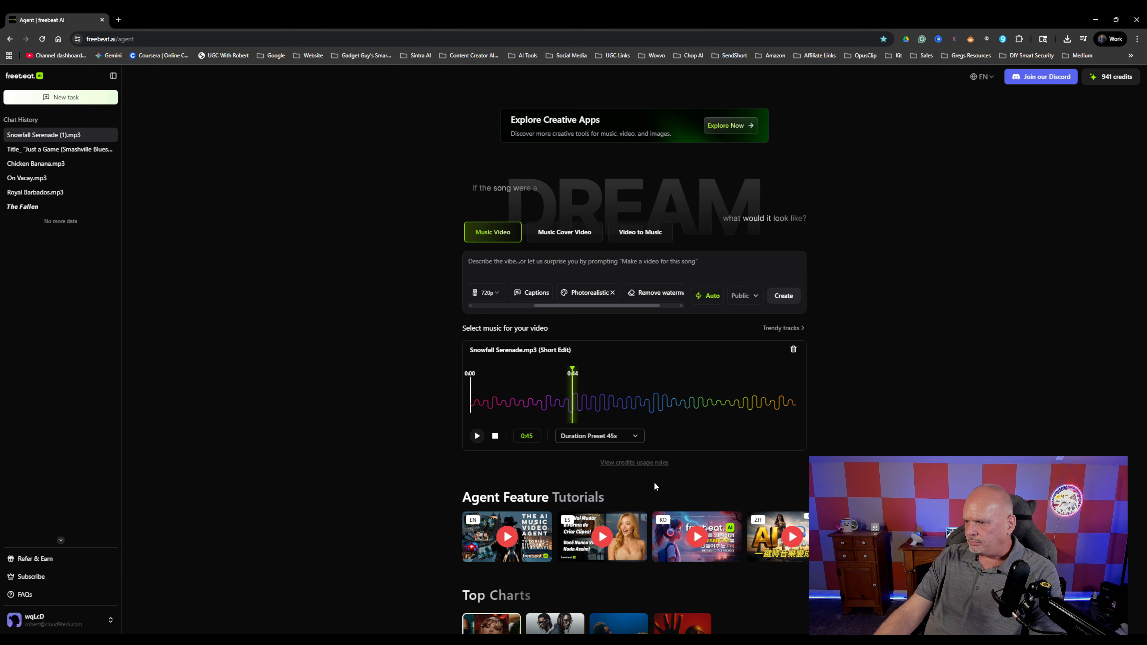
pyautogui.moveTo(632, 303); pyautogui.dragTo(687, 306)
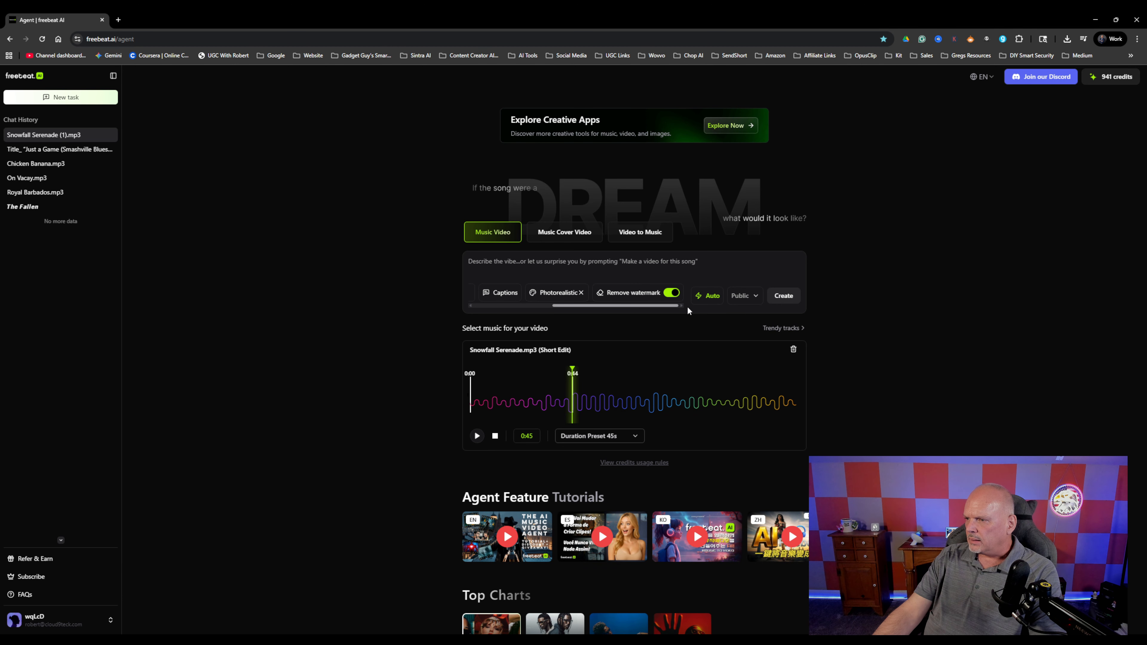
# Generate the Photorealistic music video with the prompt "Make a video for this song", confirming the video settings.
pyautogui.click(503, 263)
pyautogui.write('Make a video for this s')
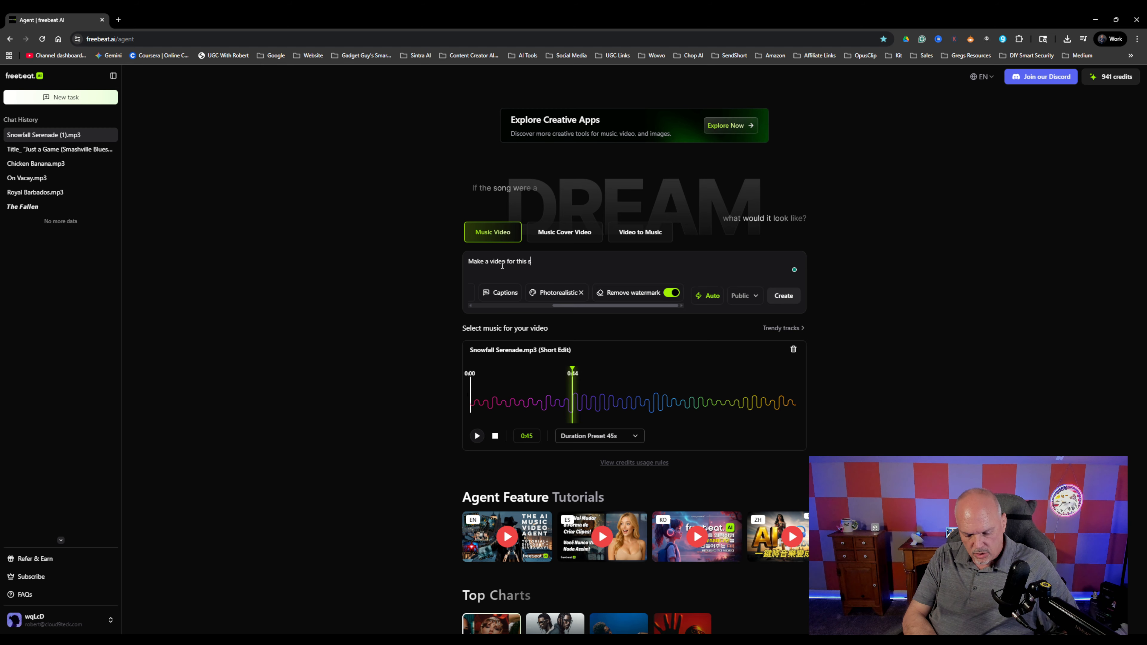
pyautogui.write('ong')
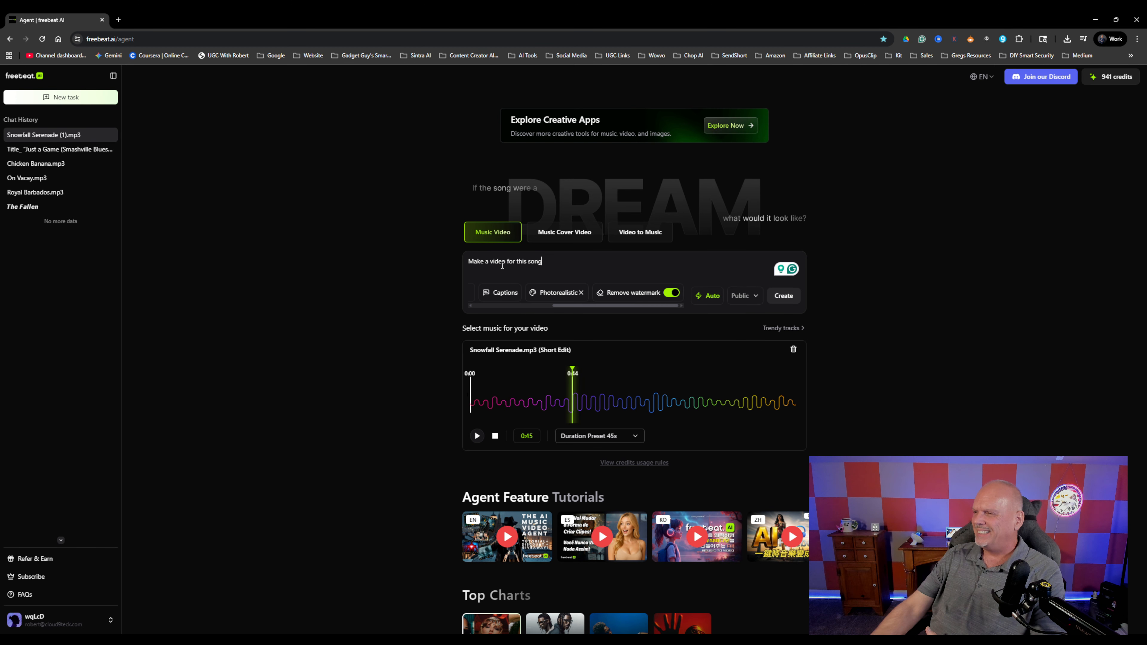
pyautogui.click(784, 296)
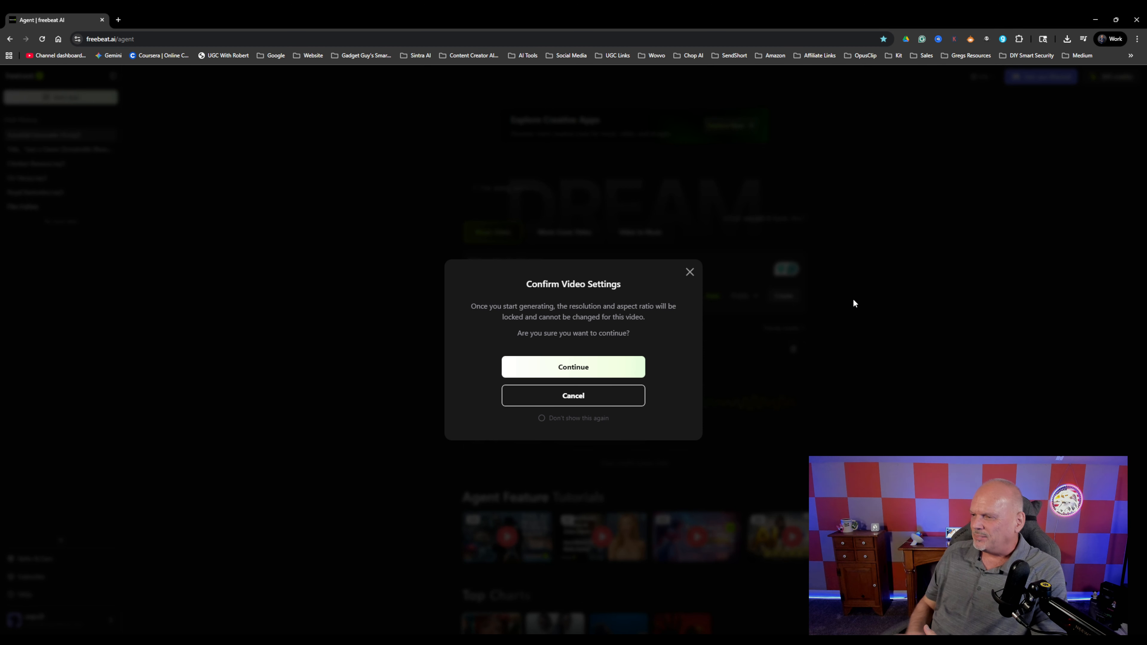
pyautogui.click(556, 368)
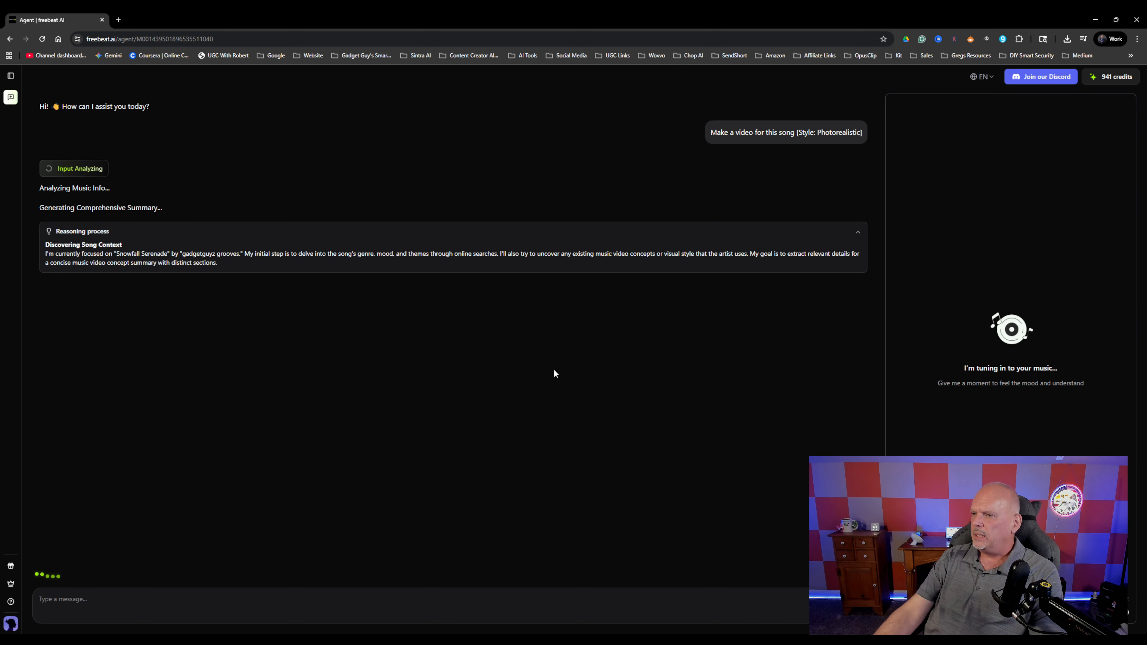
# Return to the freebeat homepage and examine the available Creative Agents and the music, video and image apps.
pyautogui.click(9, 77)
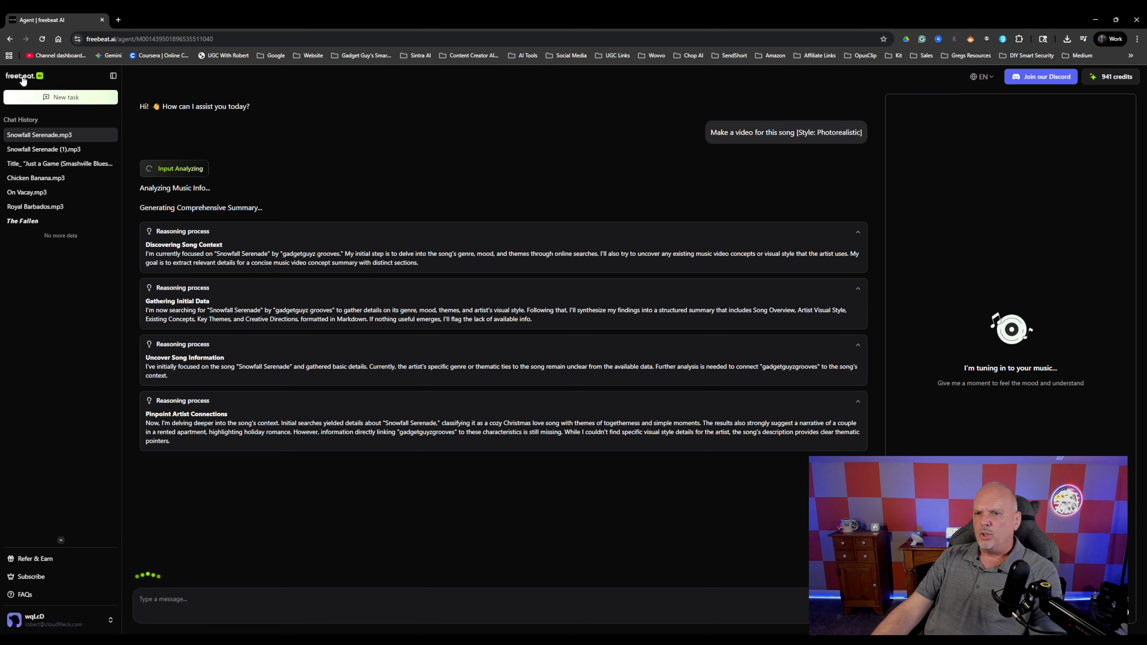
pyautogui.click(23, 78)
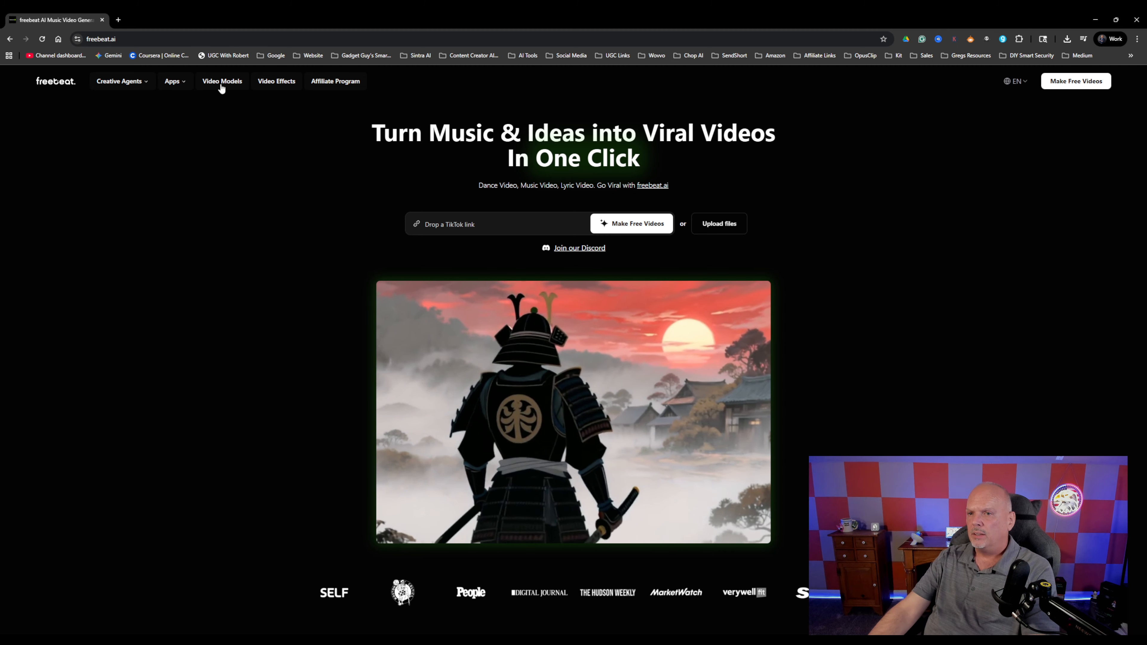
pyautogui.moveTo(144, 88)
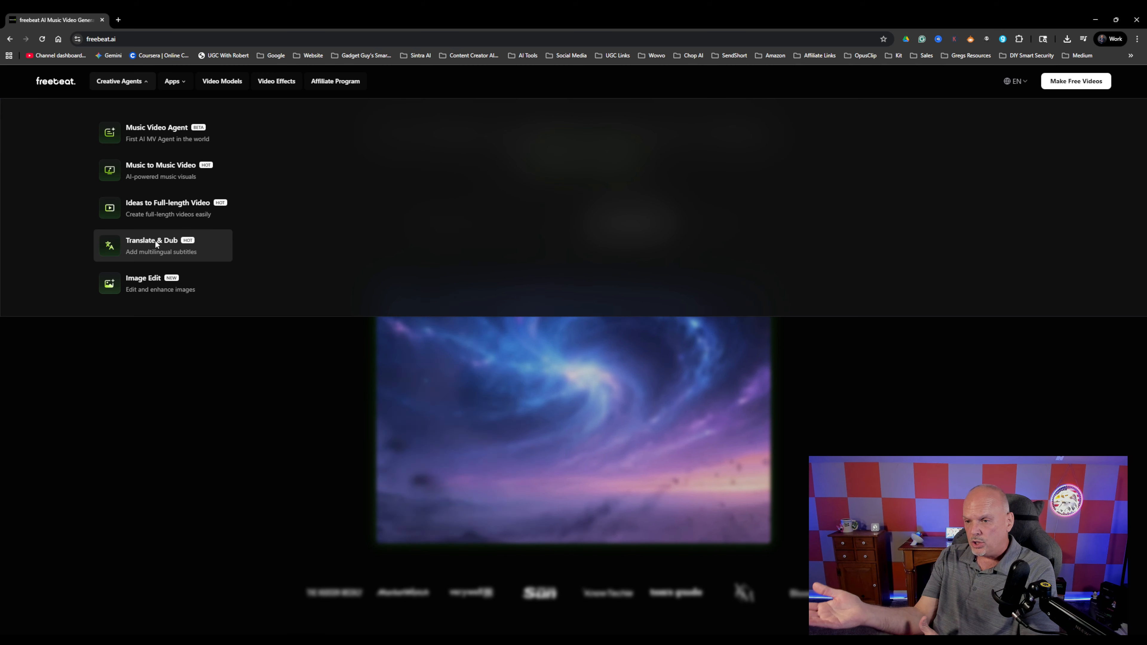
pyautogui.moveTo(164, 80)
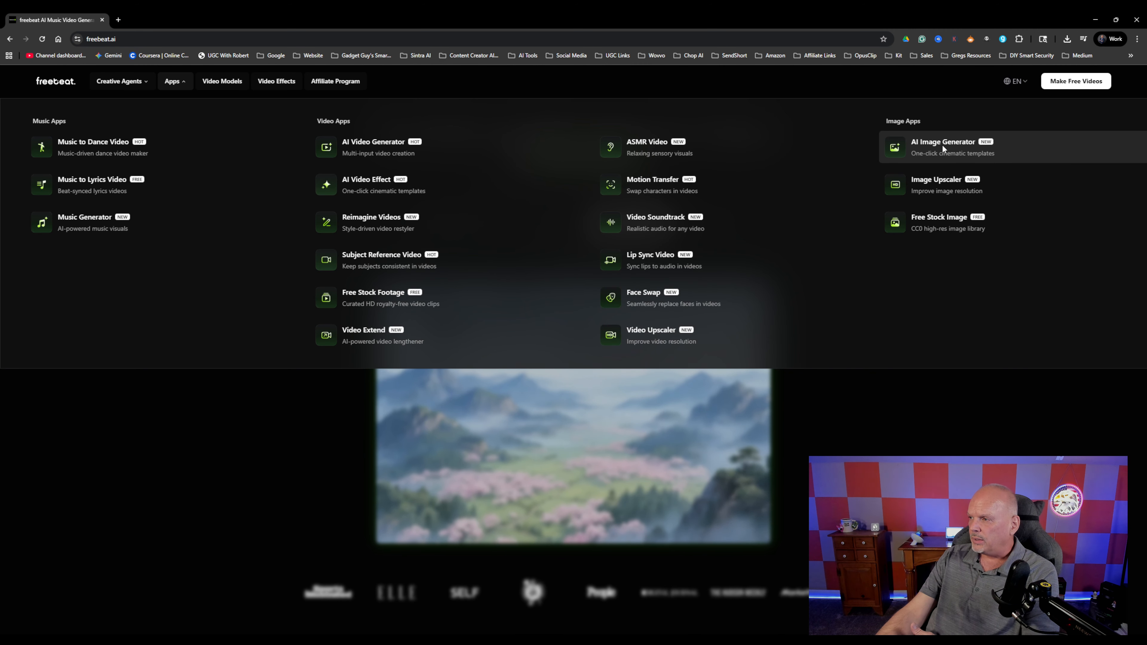
# Open the AI Image Generator and examine its list of image models, keeping Nano Banana selected.
pyautogui.click(942, 144)
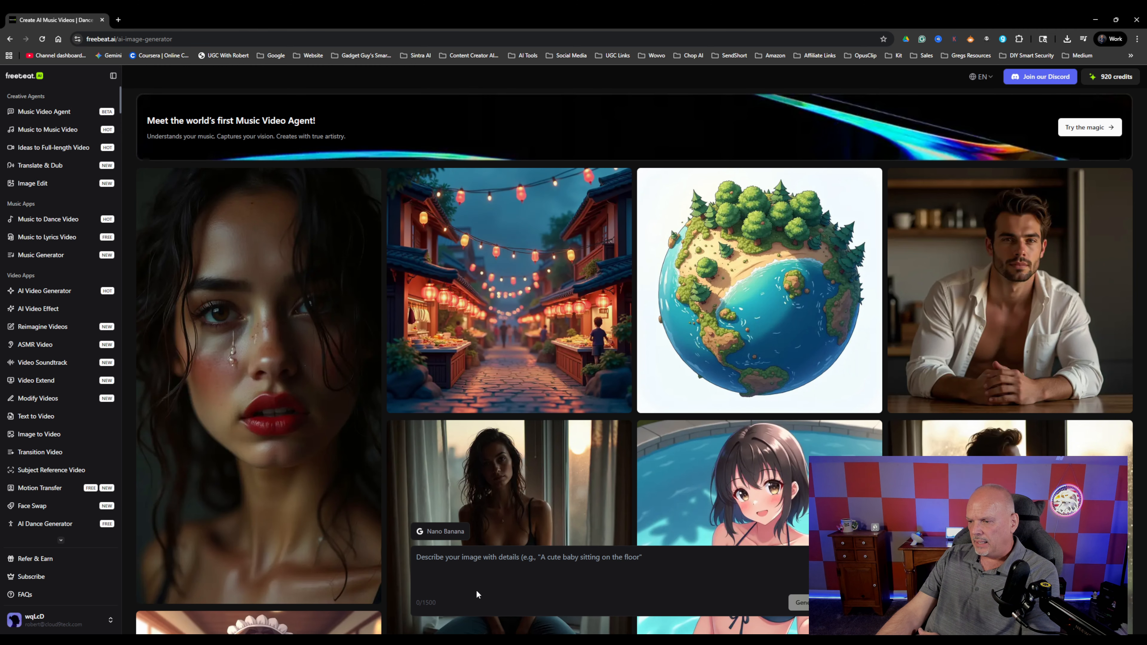
pyautogui.click(434, 532)
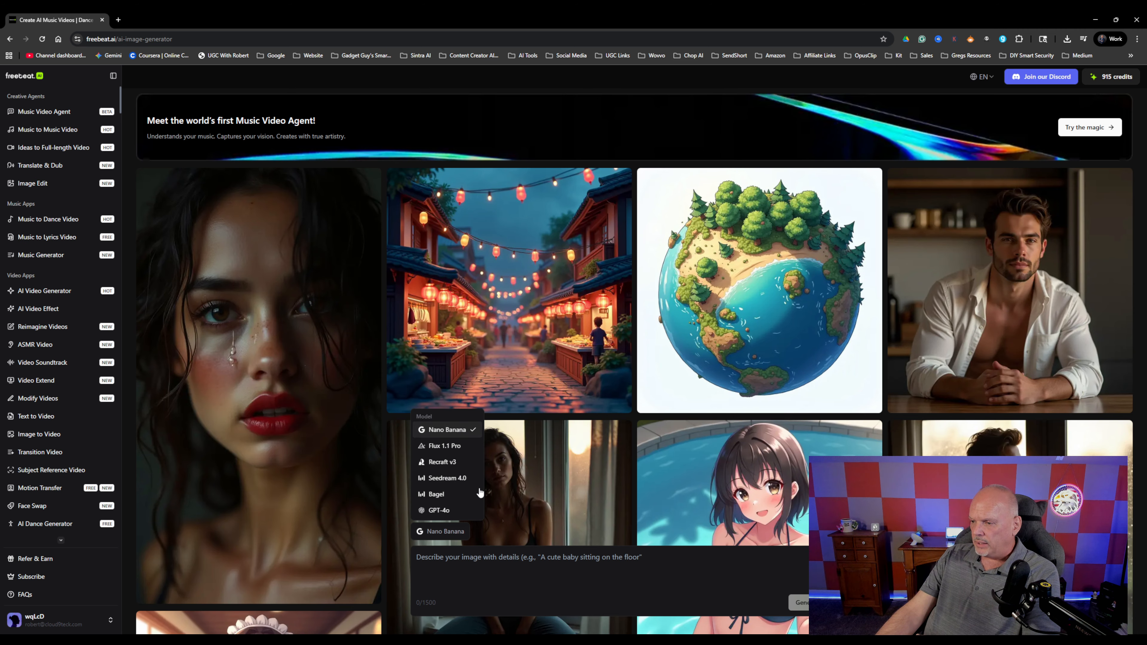
pyautogui.click(638, 594)
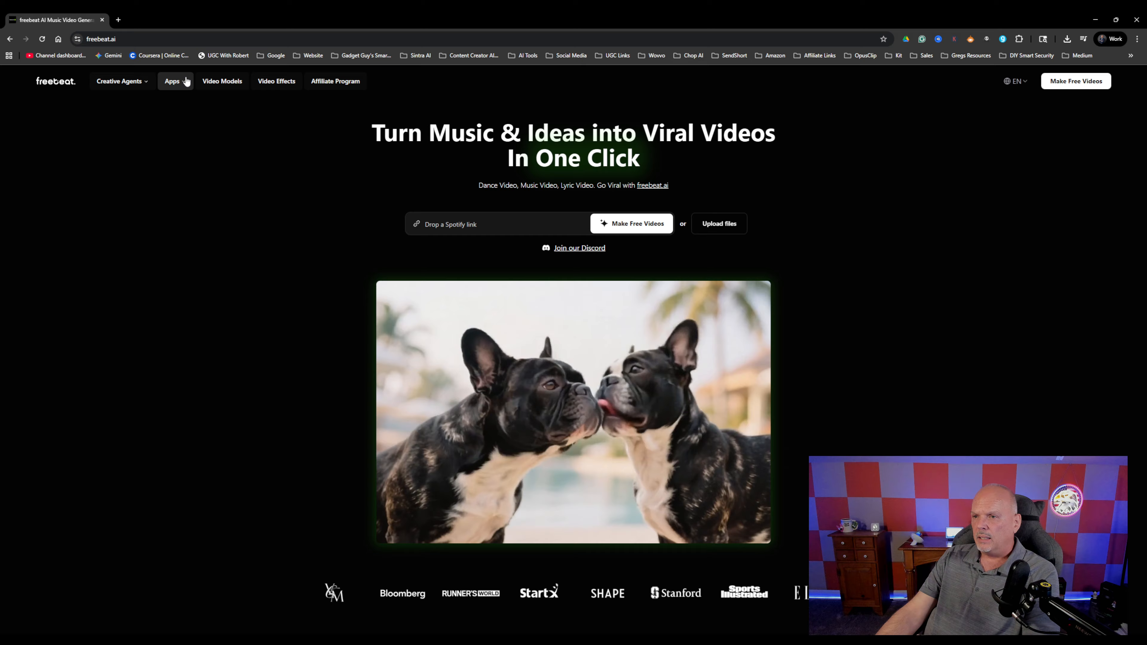
# Examine the AI Video Models page and the AI Video Effects page, including the effects examples further down.
pyautogui.click(180, 82)
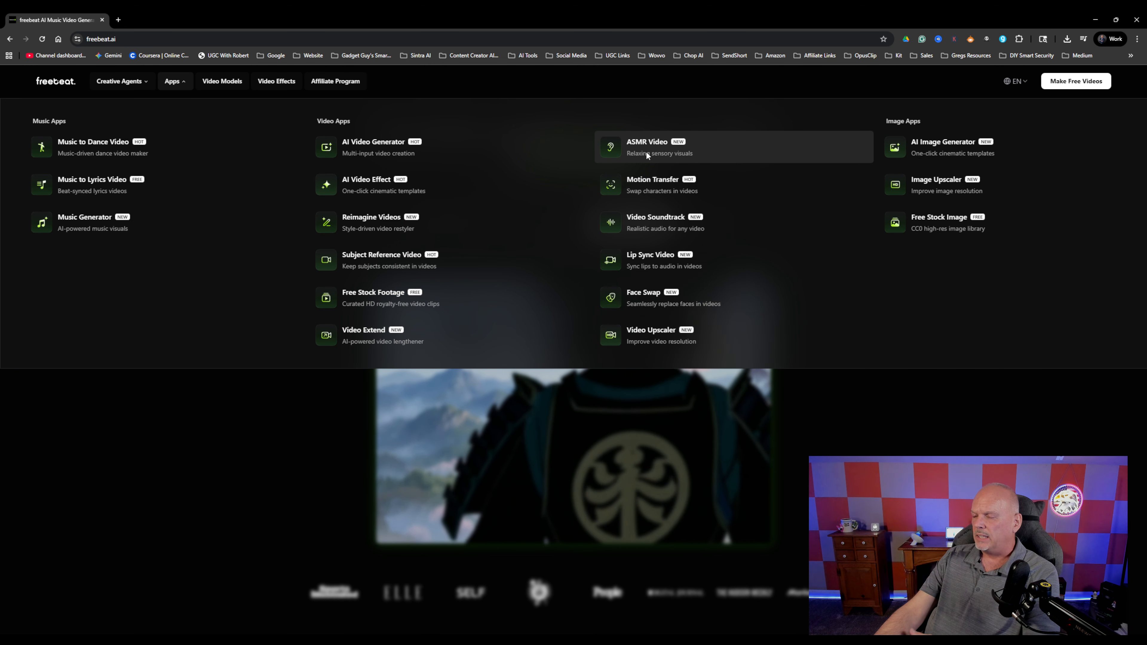
pyautogui.click(229, 84)
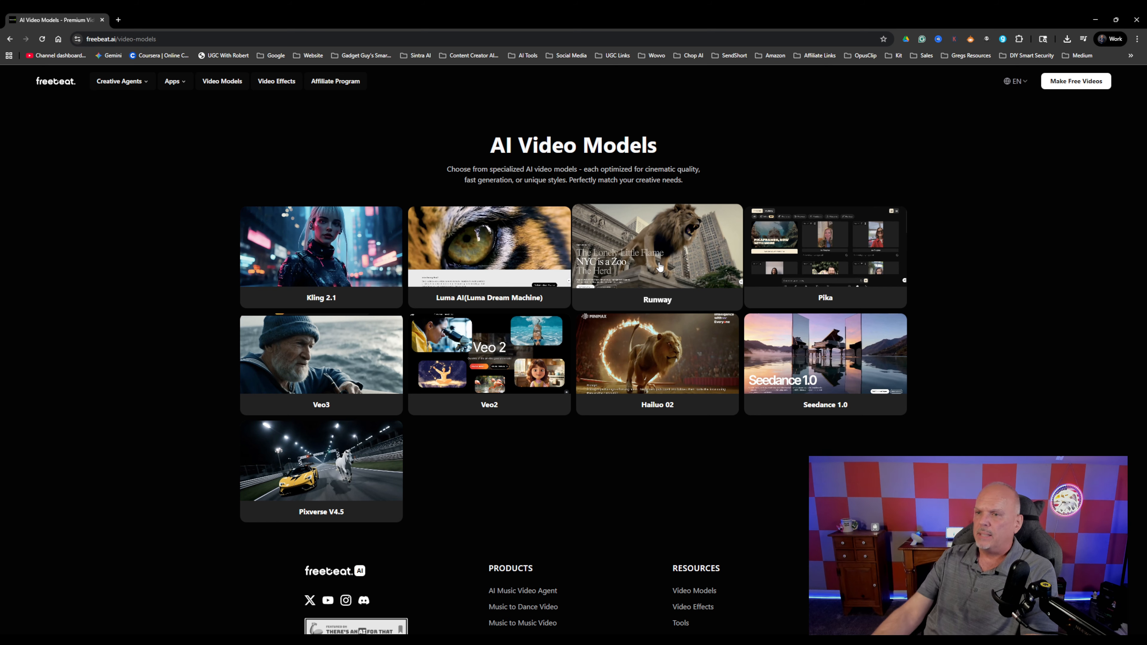
pyautogui.click(276, 81)
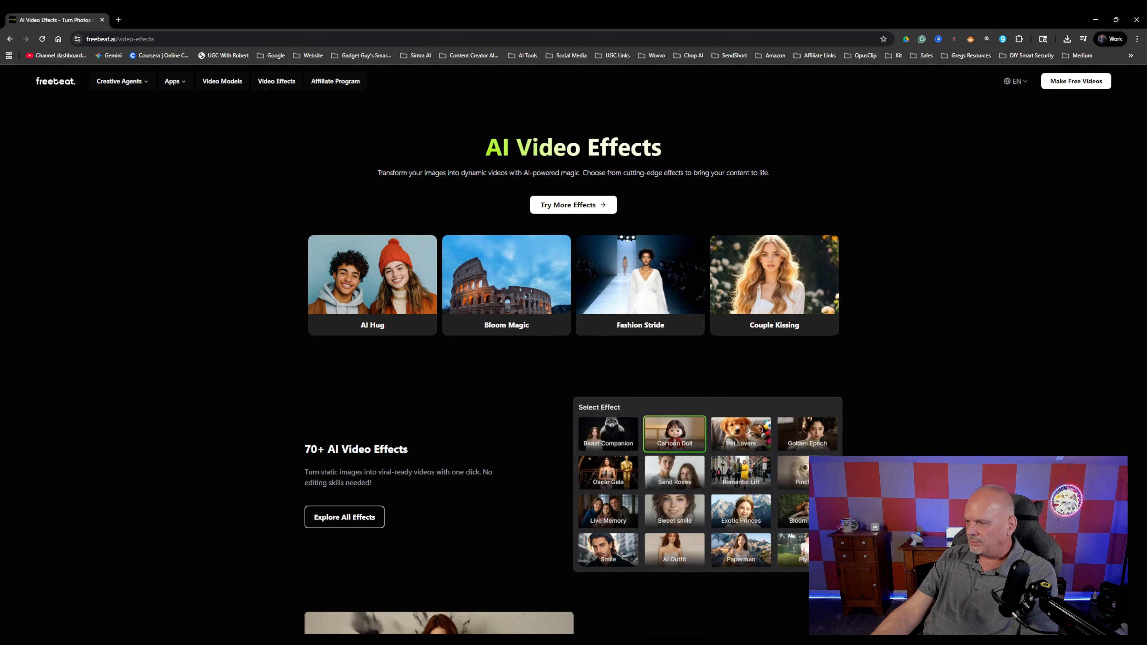
pyautogui.scroll(-6, 438, 342)
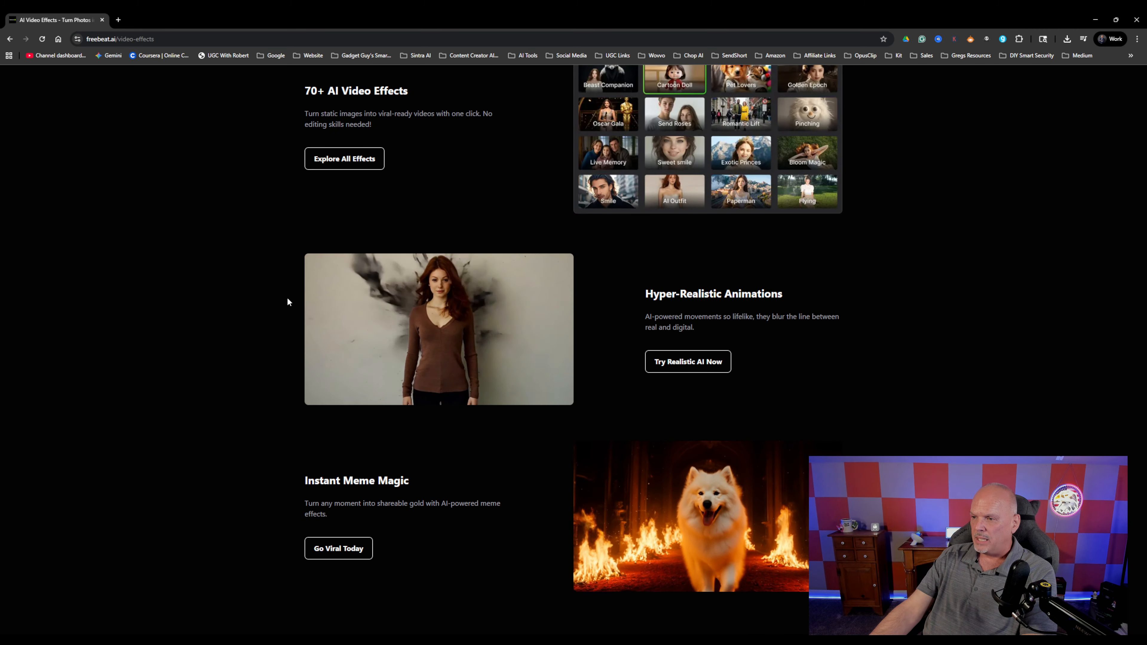
pyautogui.scroll(-2, 270, 322)
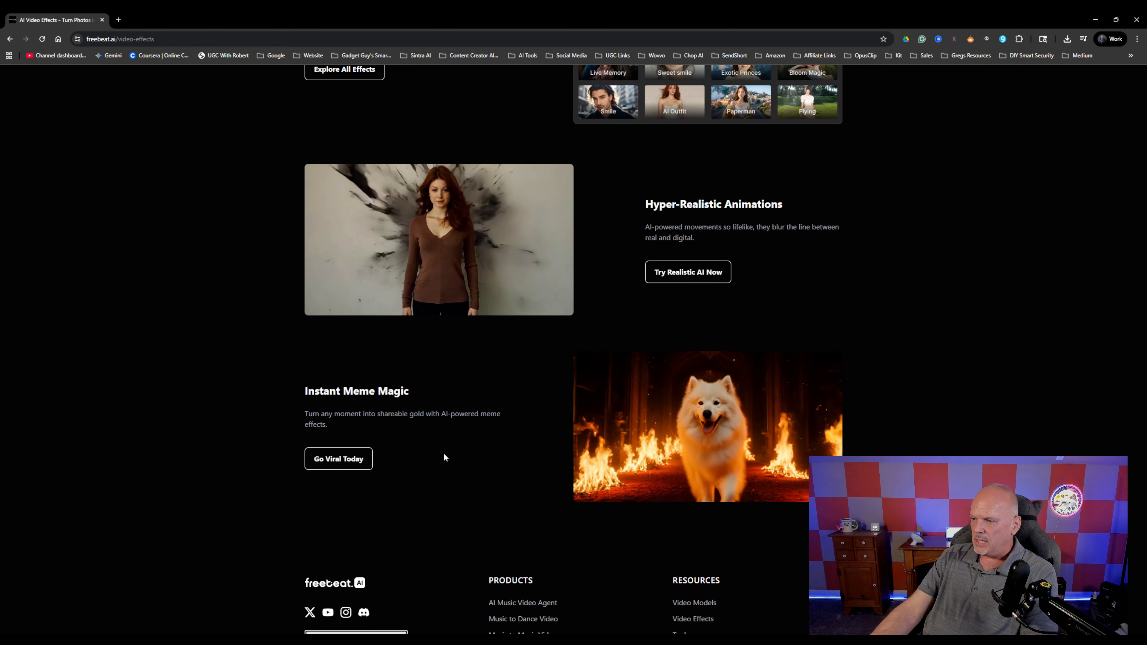
pyautogui.scroll(10, 468, 463)
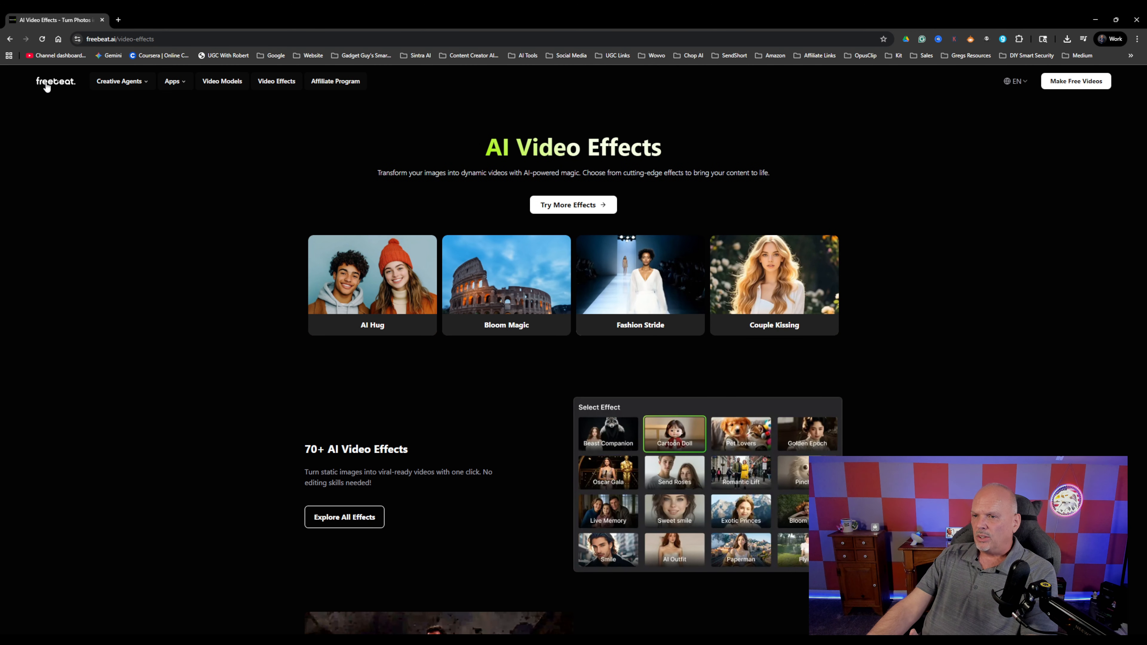
# Watch the final video of the Snowfall Serenade.mp3 task in its own tab, close it and return to the freebeat homepage.
pyautogui.click(45, 85)
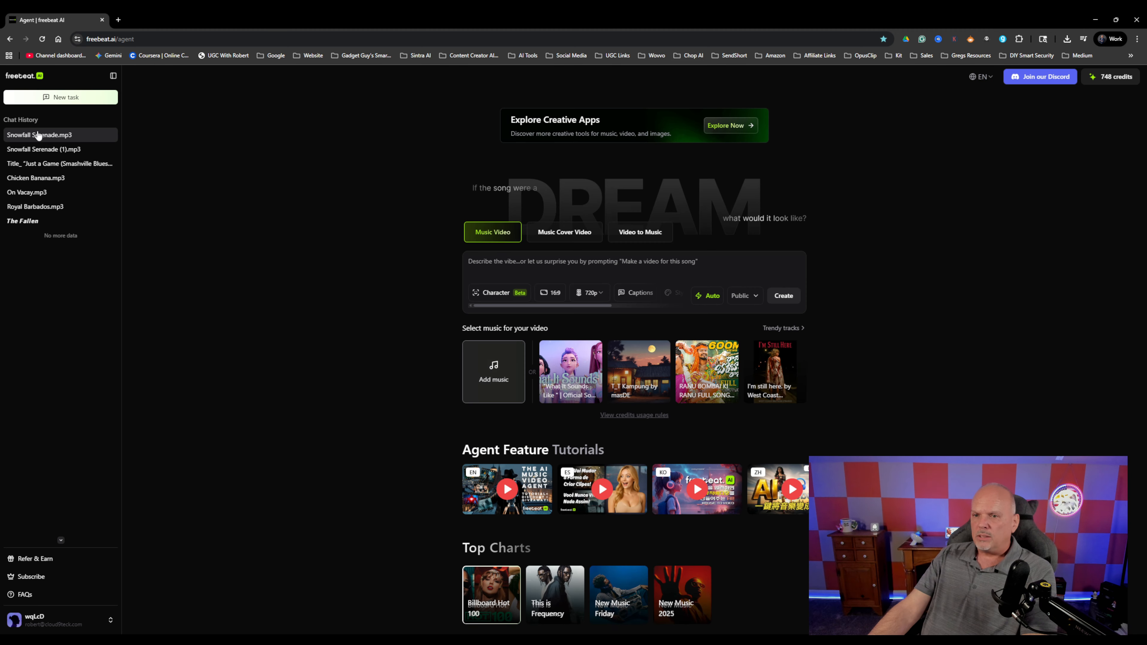
pyautogui.click(37, 134)
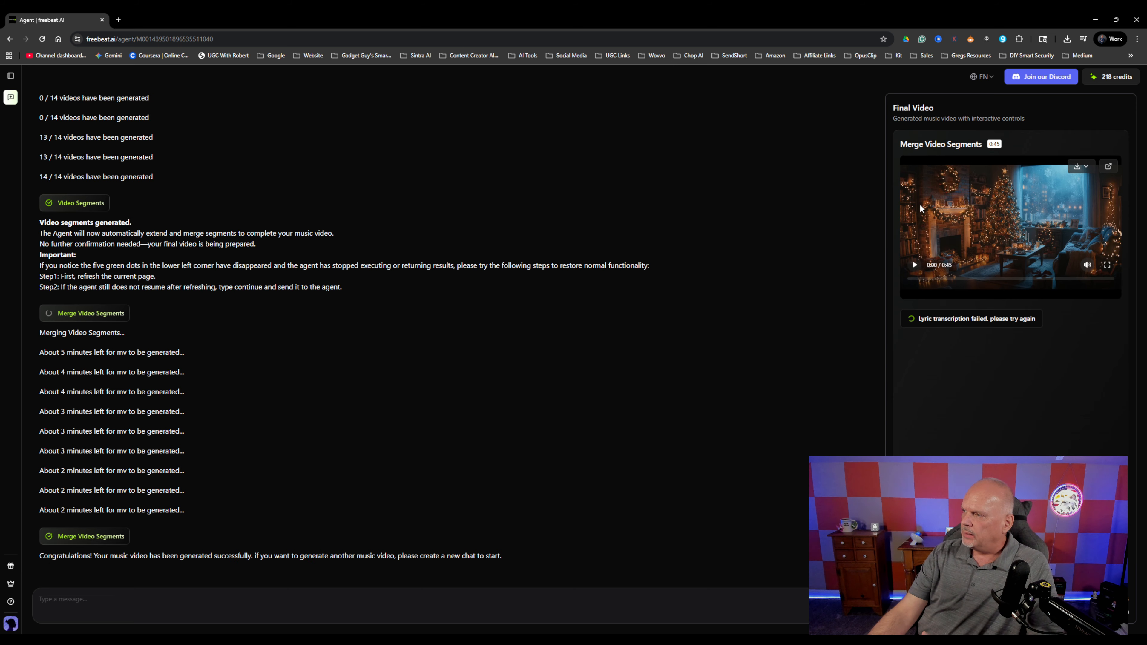
pyautogui.click(1109, 166)
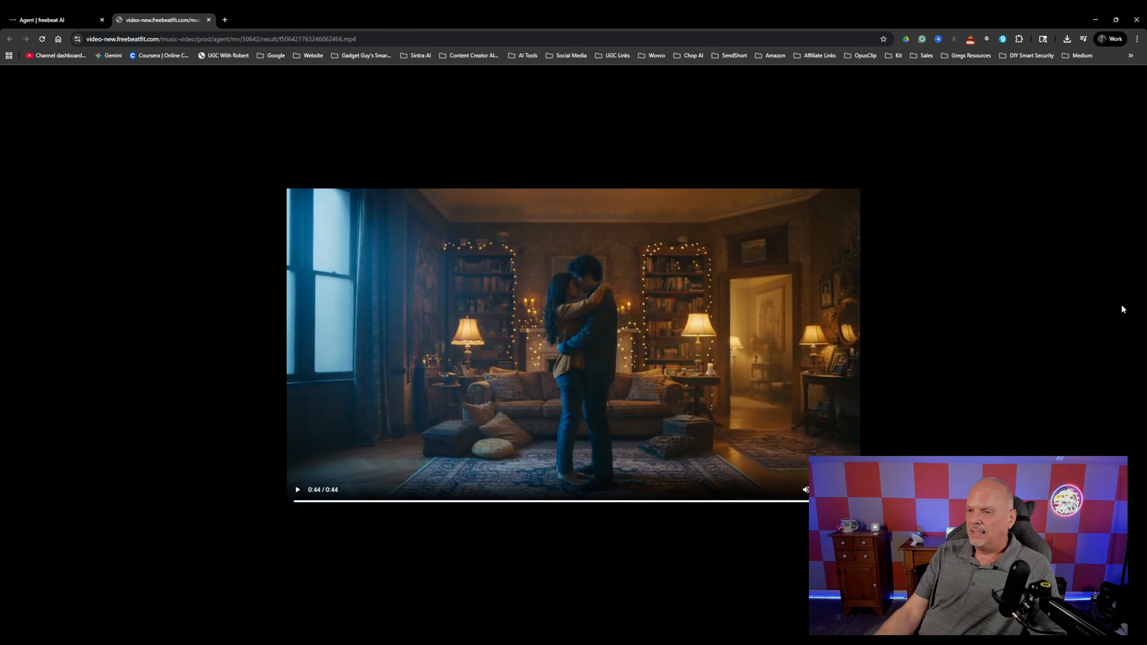
pyautogui.click(208, 20)
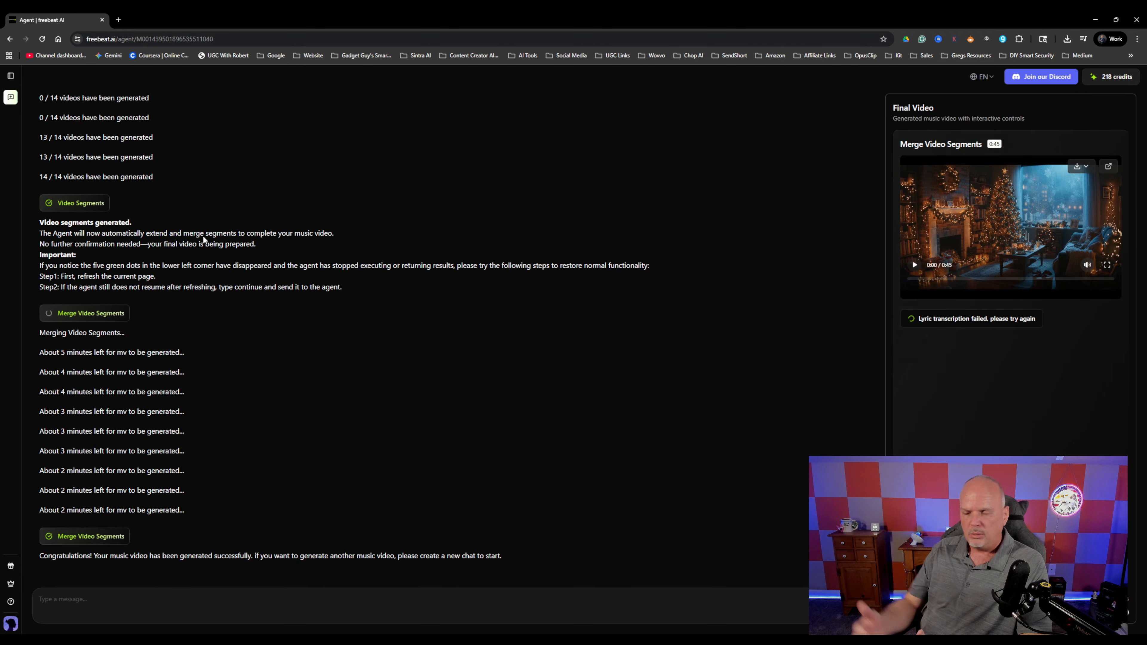
pyautogui.click(10, 76)
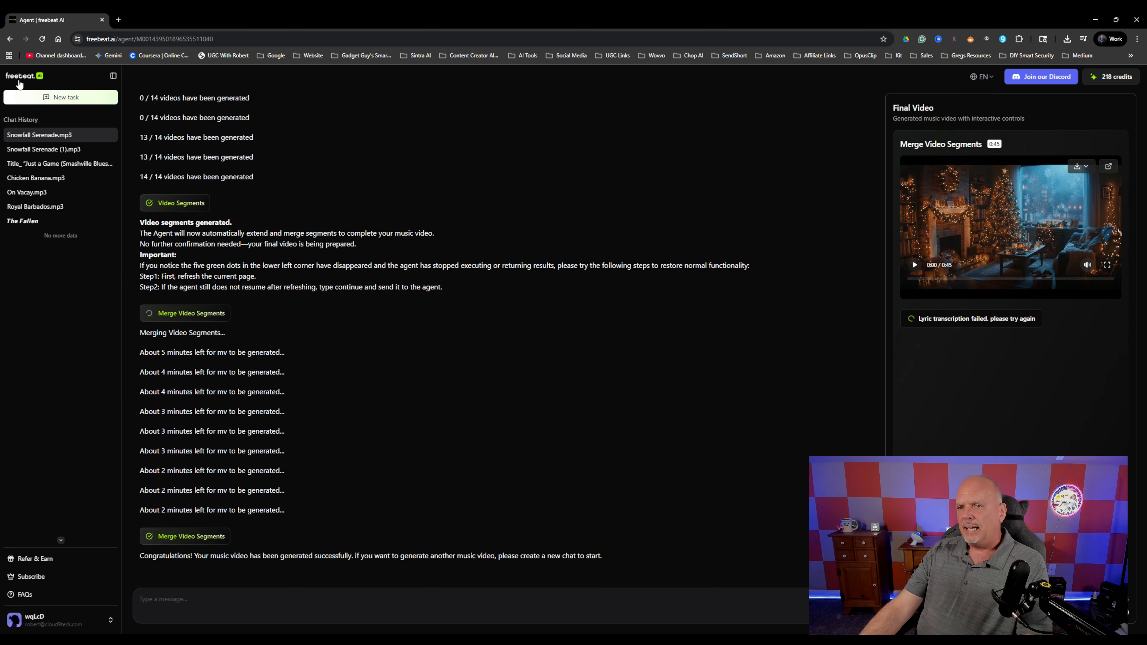
pyautogui.click(23, 82)
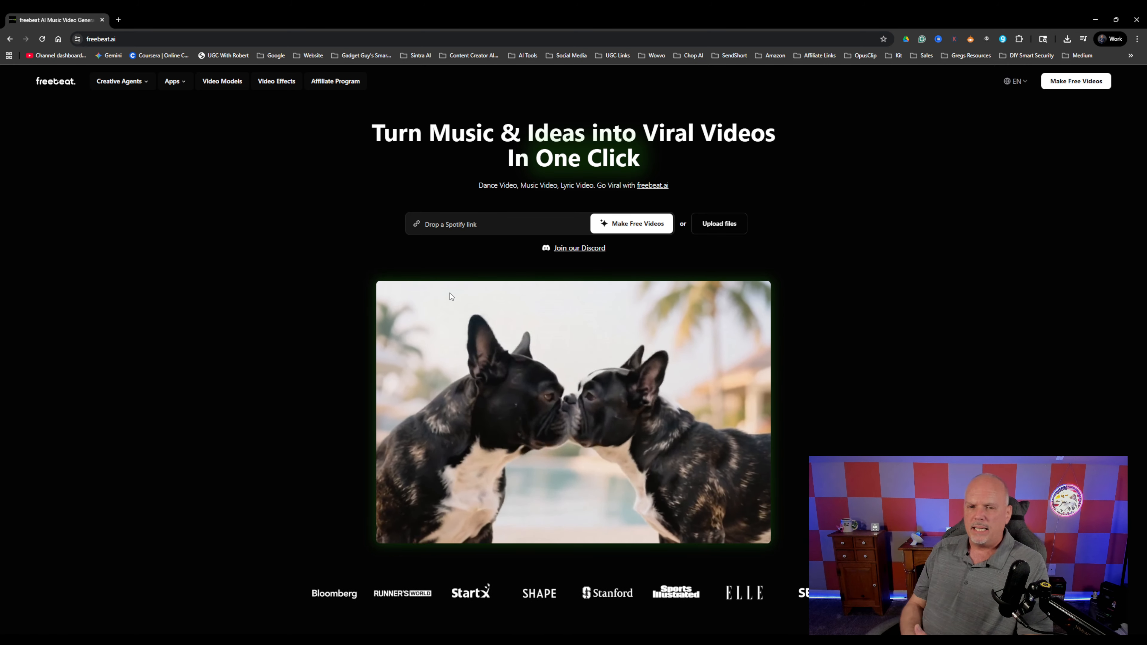